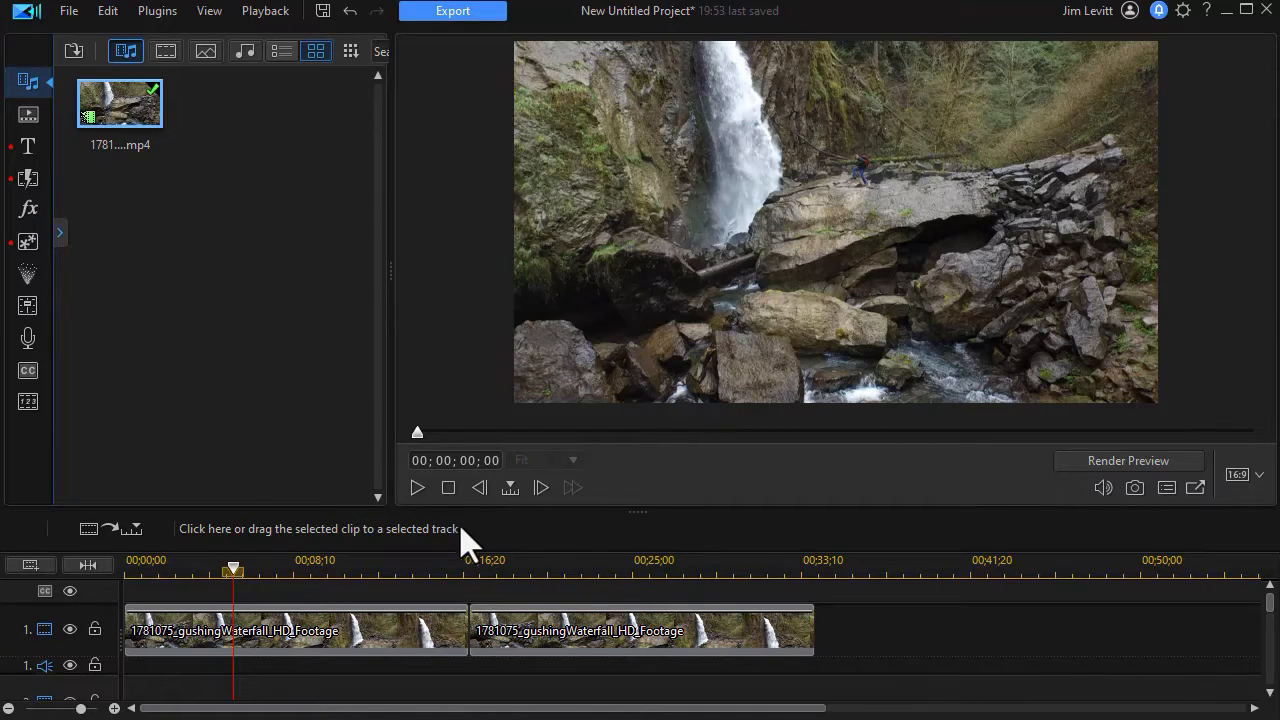
# Play the first seconds of the waterfall clip in the preview and pause it
pyautogui.click(417, 488)
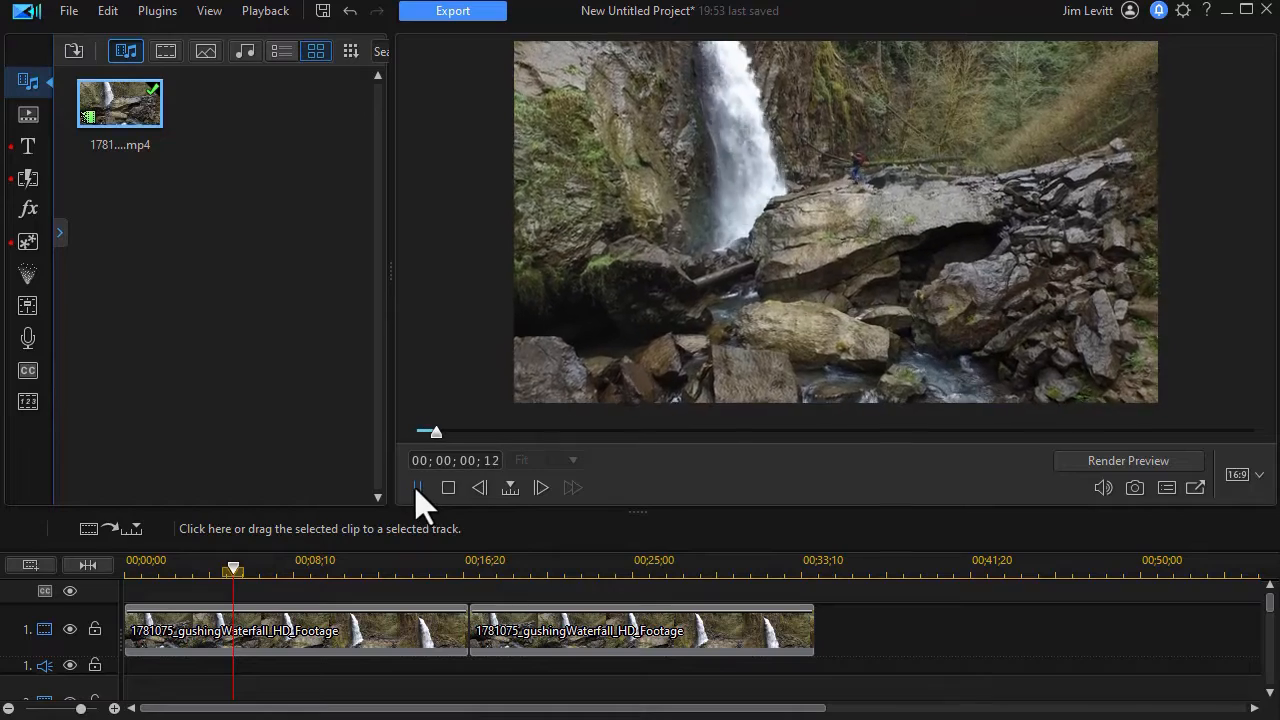
pyautogui.click(416, 488)
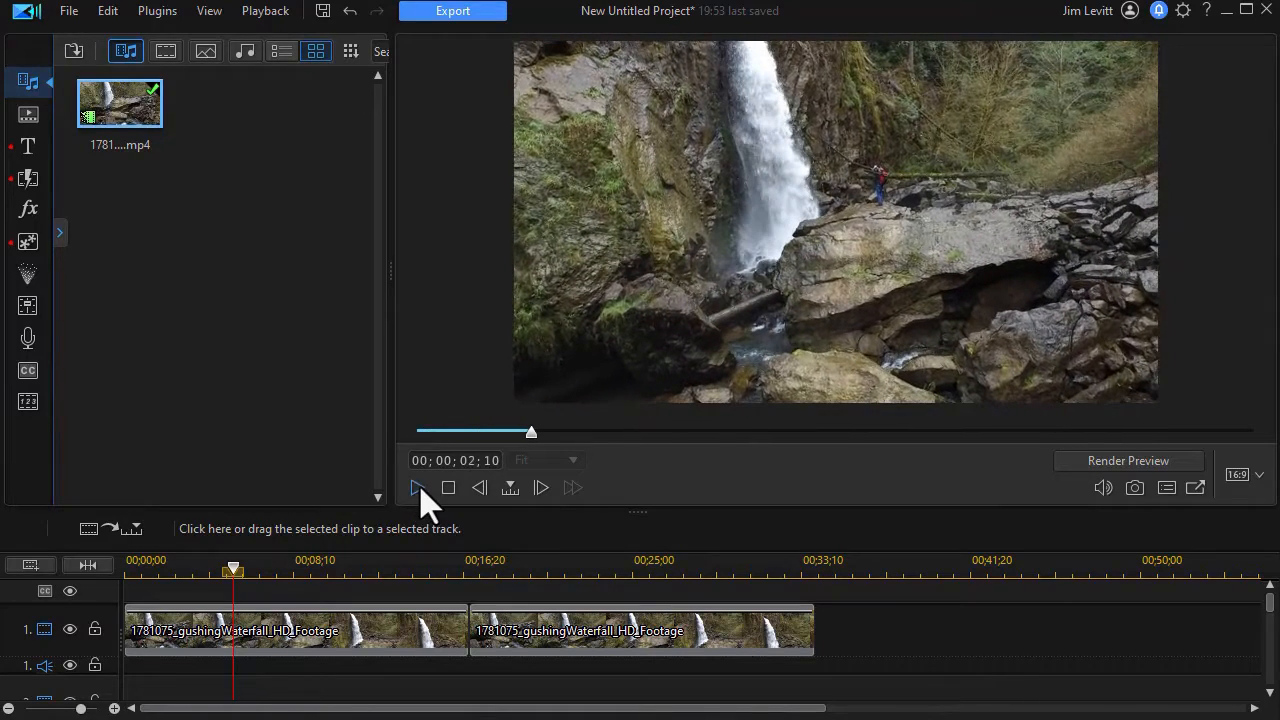
# Add the "north woods" title from the Custom title category to the start of track 2
pyautogui.click(27, 155)
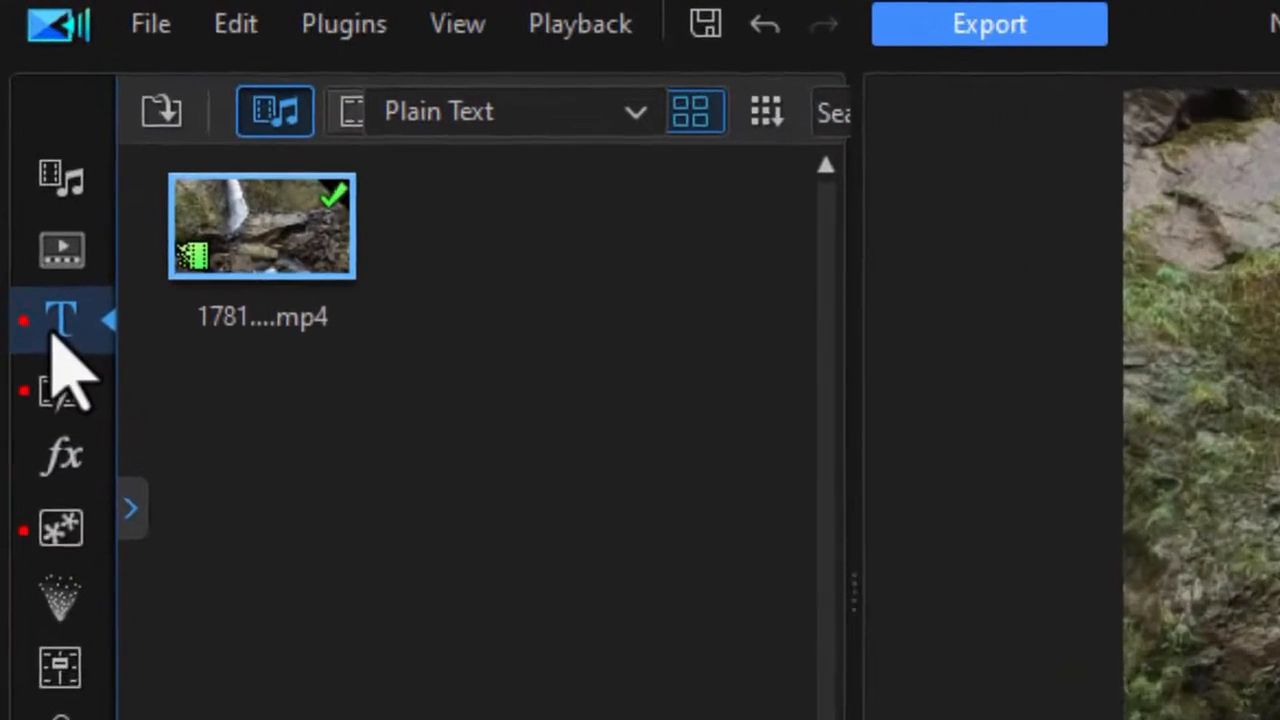
pyautogui.click(679, 118)
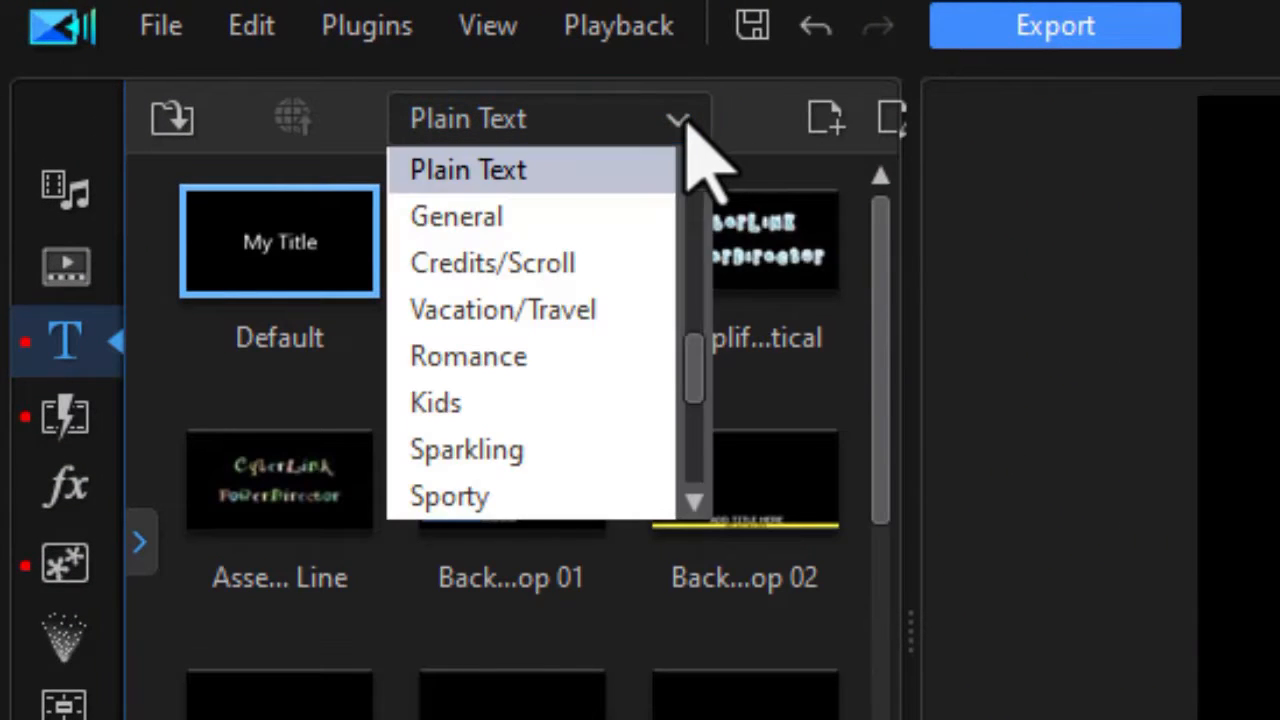
pyautogui.moveTo(700, 371); pyautogui.dragTo(668, 190)
pyautogui.click(553, 266)
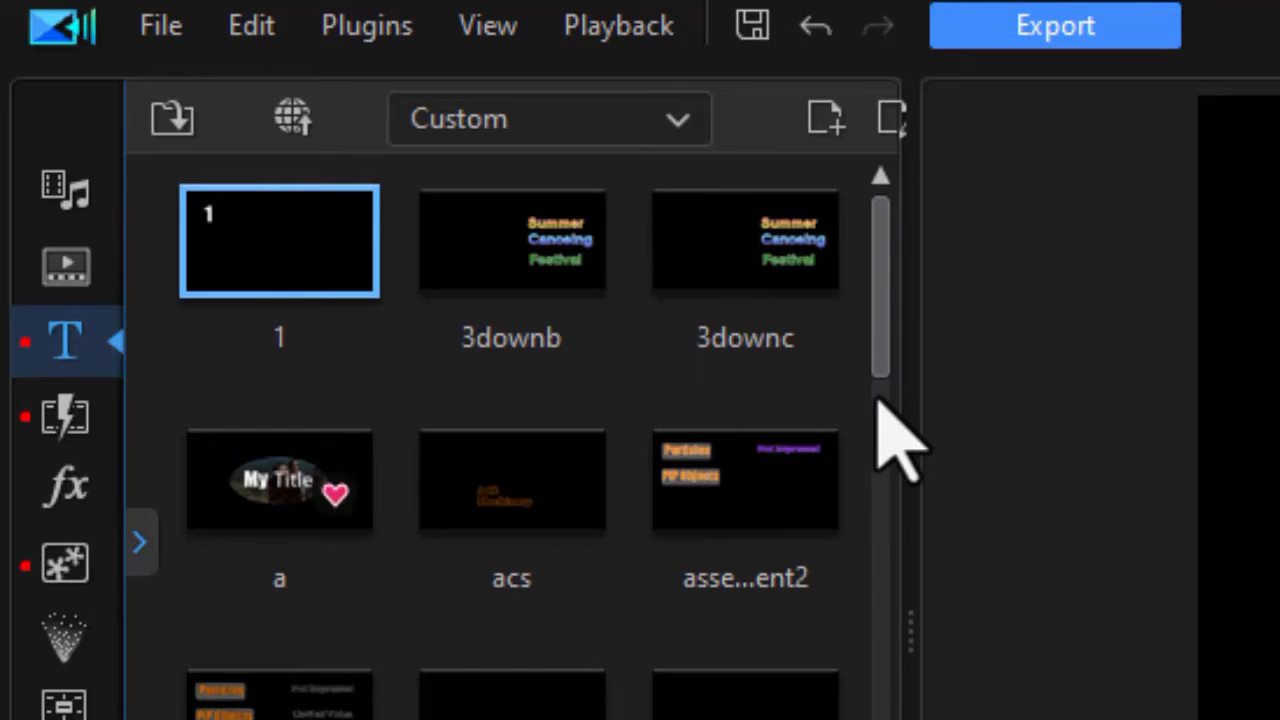
pyautogui.scroll(-15, 880, 370)
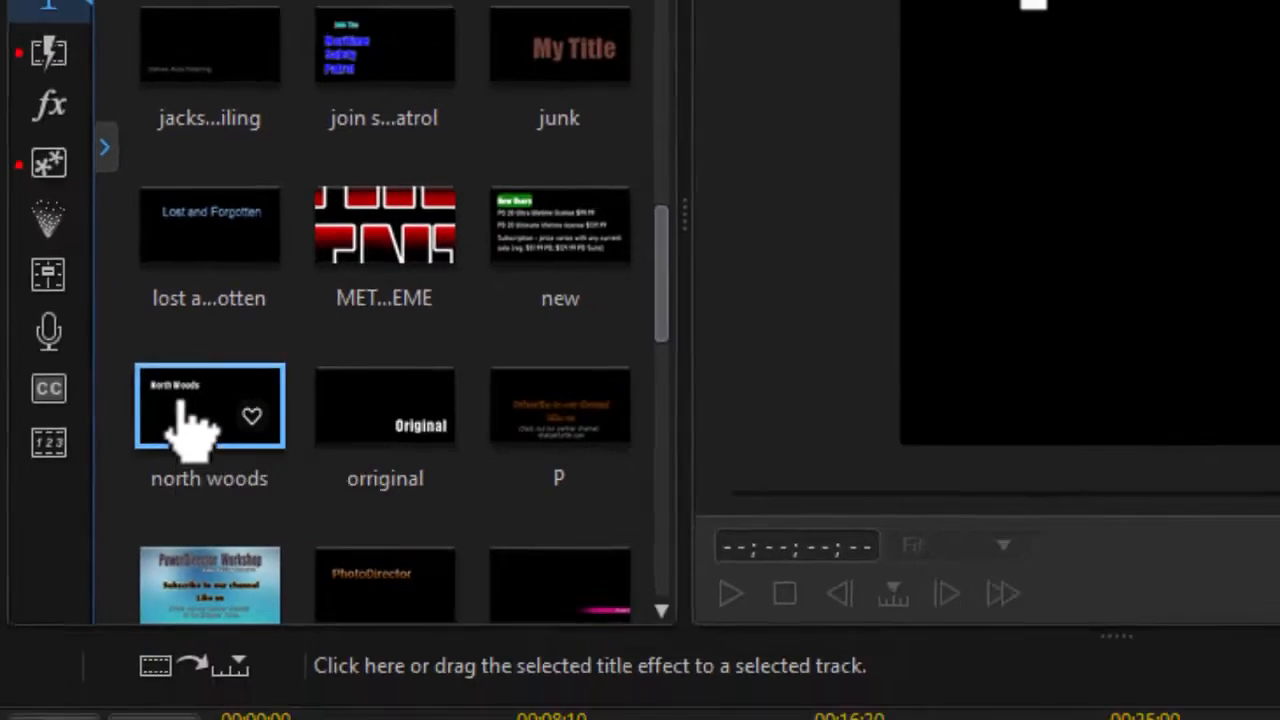
pyautogui.moveTo(255, 455); pyautogui.dragTo(120, 630)
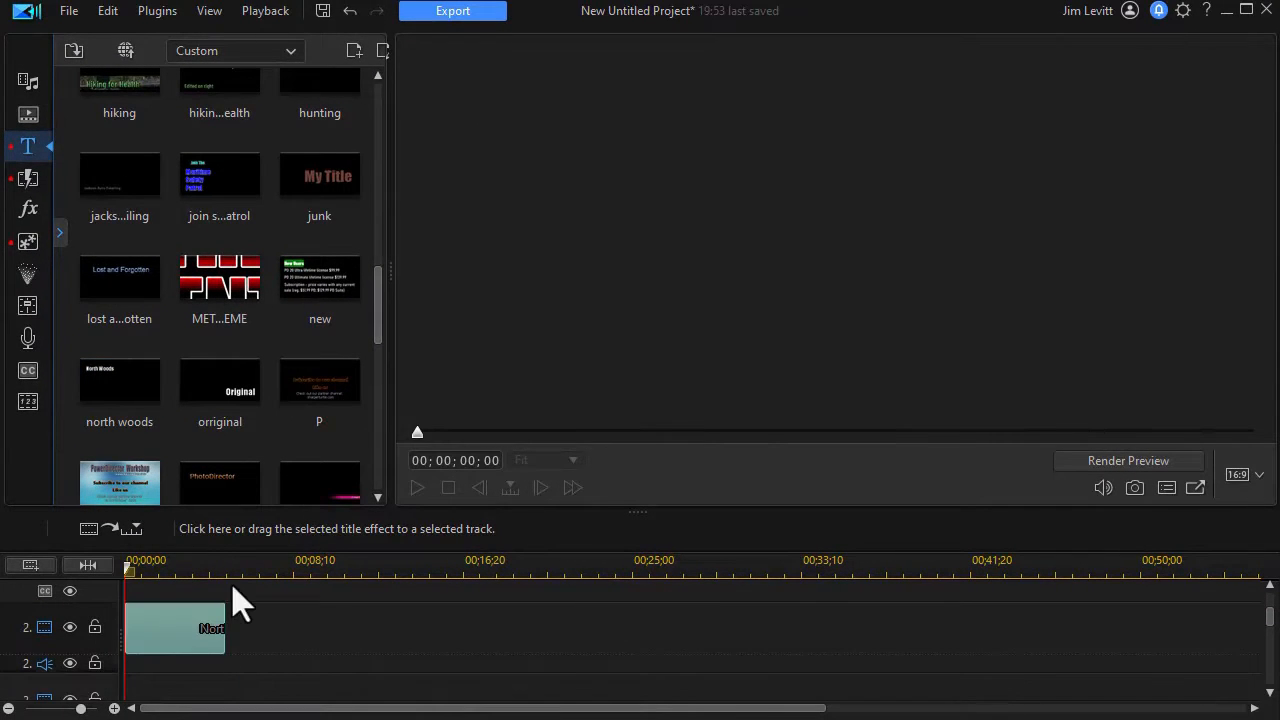
# Open the North Woods title for editing at a frame where it shows, and enable its backdrop
pyautogui.click(165, 558)
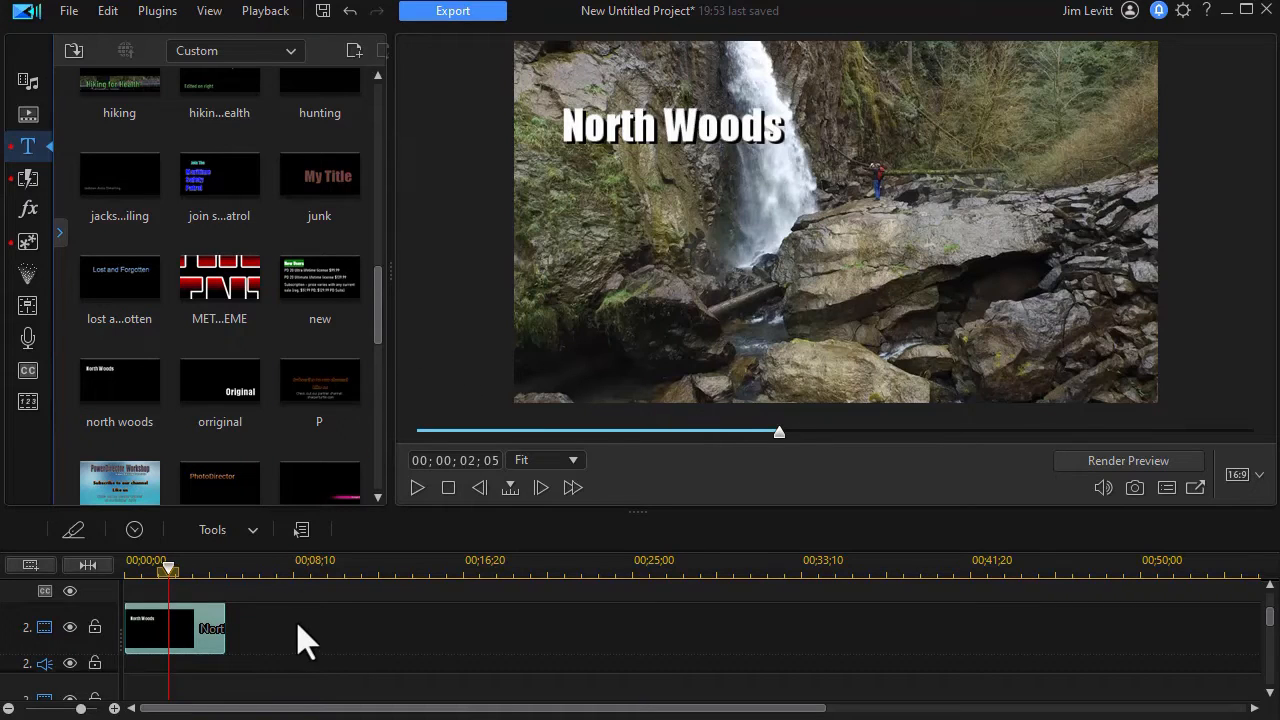
pyautogui.doubleClick(190, 630)
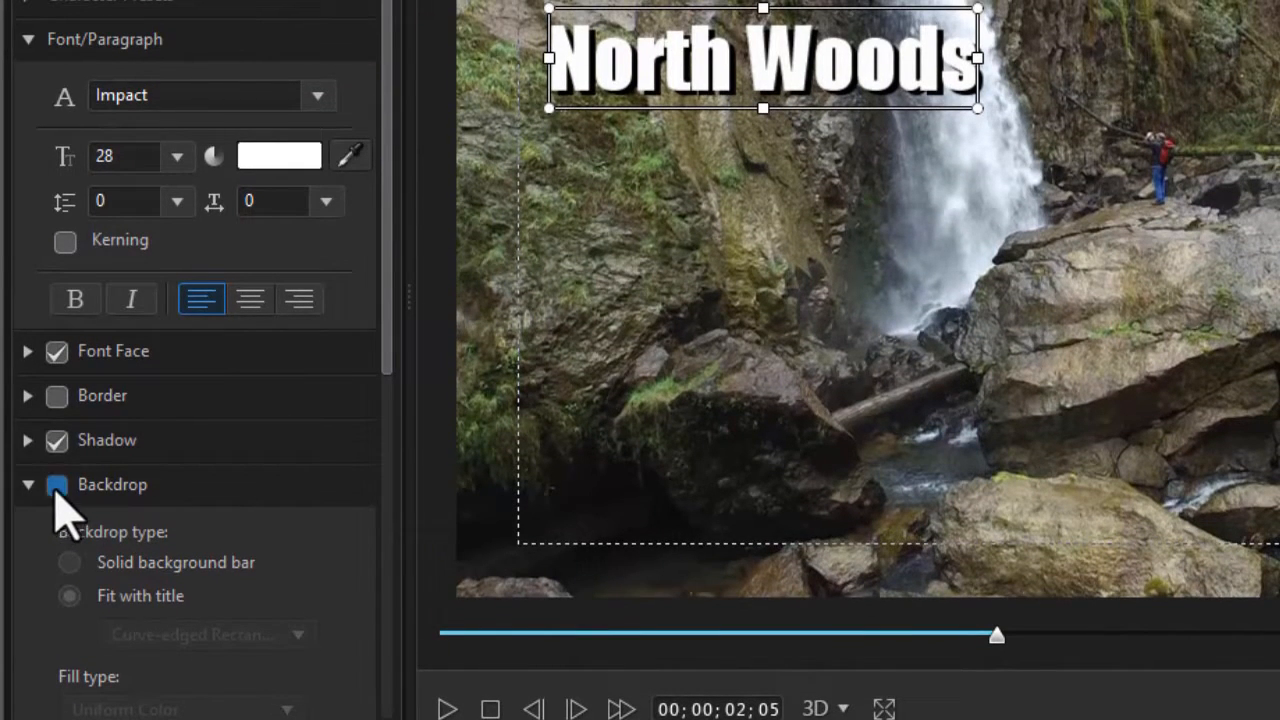
pyautogui.click(57, 485)
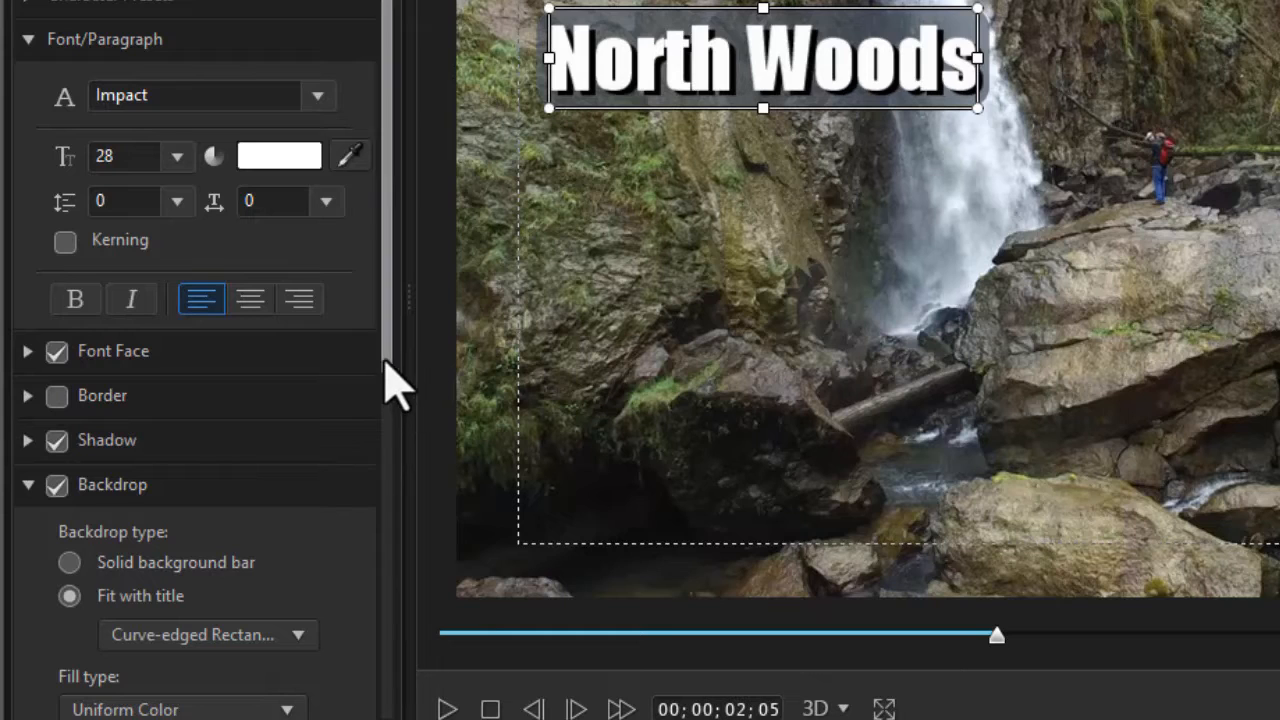
# Set the backdrop's fill type to 2 Color Gradient, beginning with dark green (004000)
pyautogui.moveTo(388, 365); pyautogui.dragTo(384, 507)
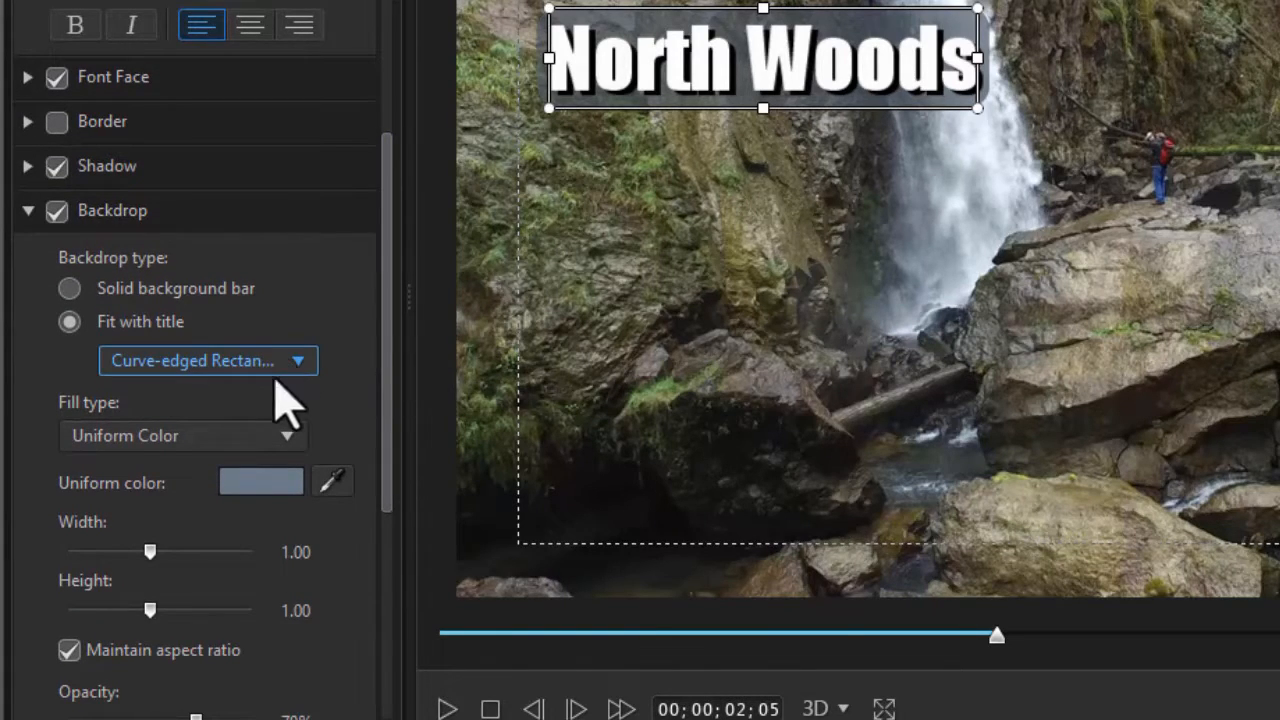
pyautogui.click(299, 440)
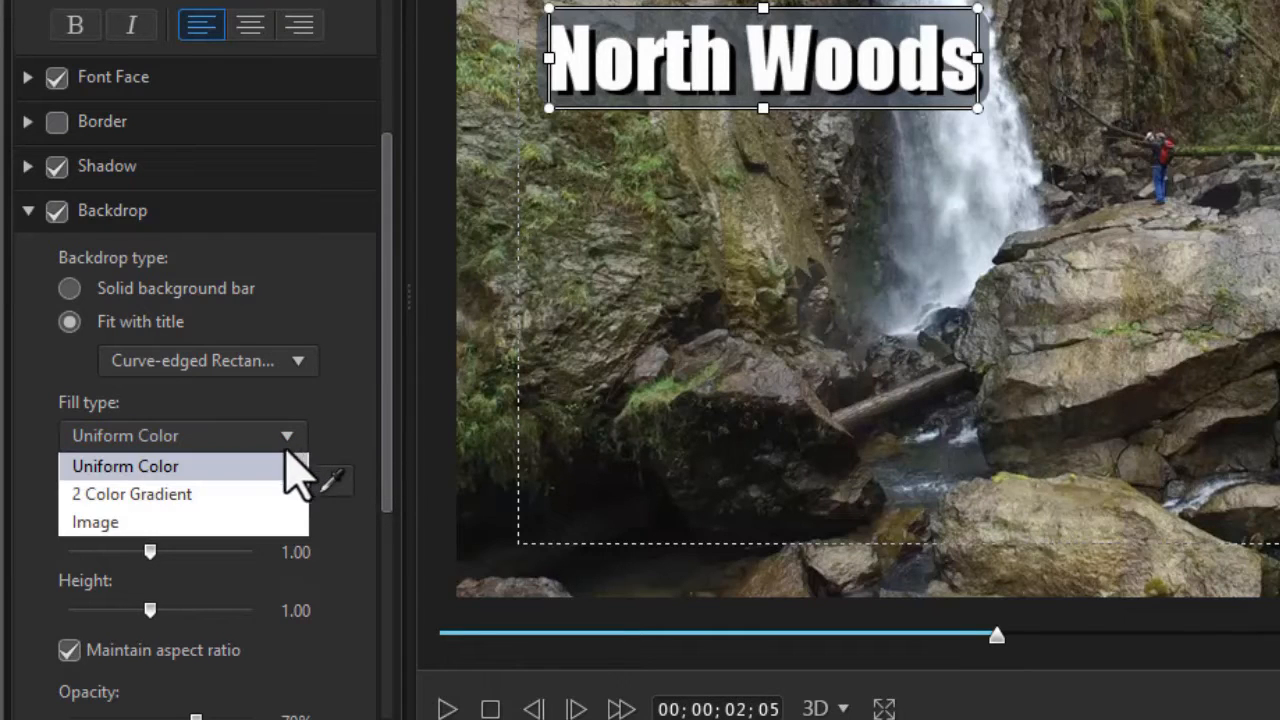
pyautogui.click(250, 493)
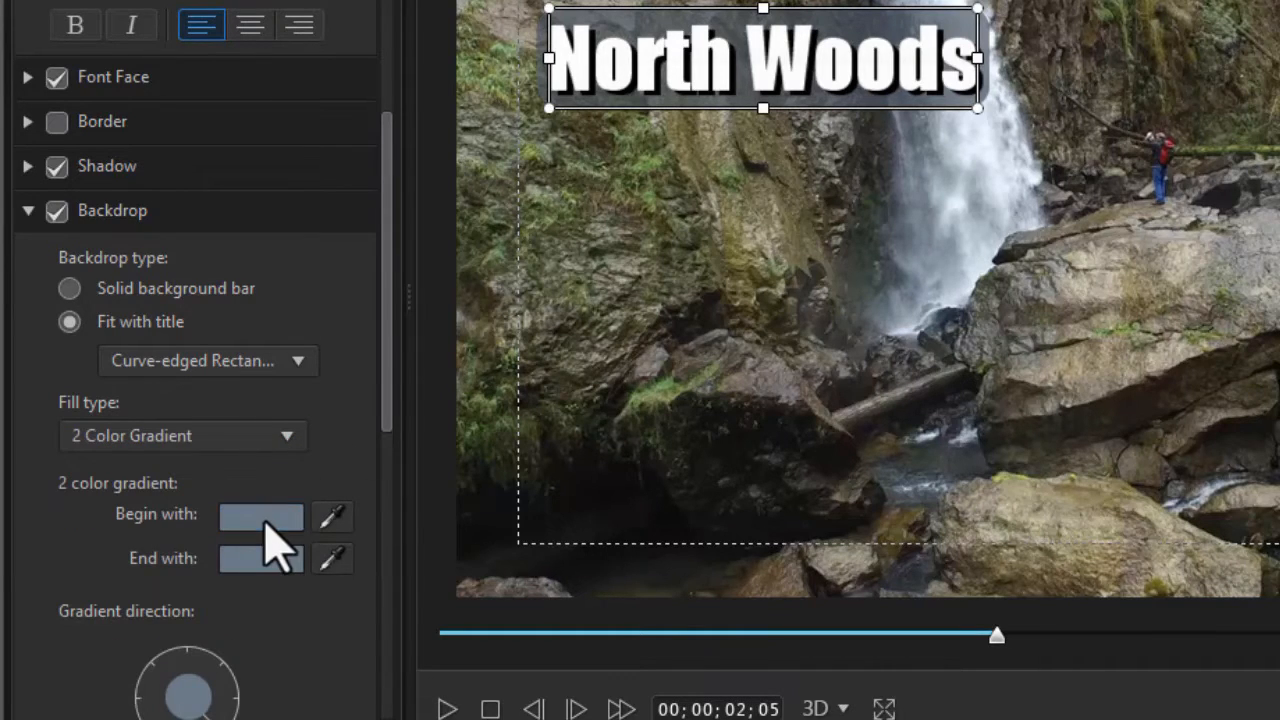
pyautogui.click(262, 517)
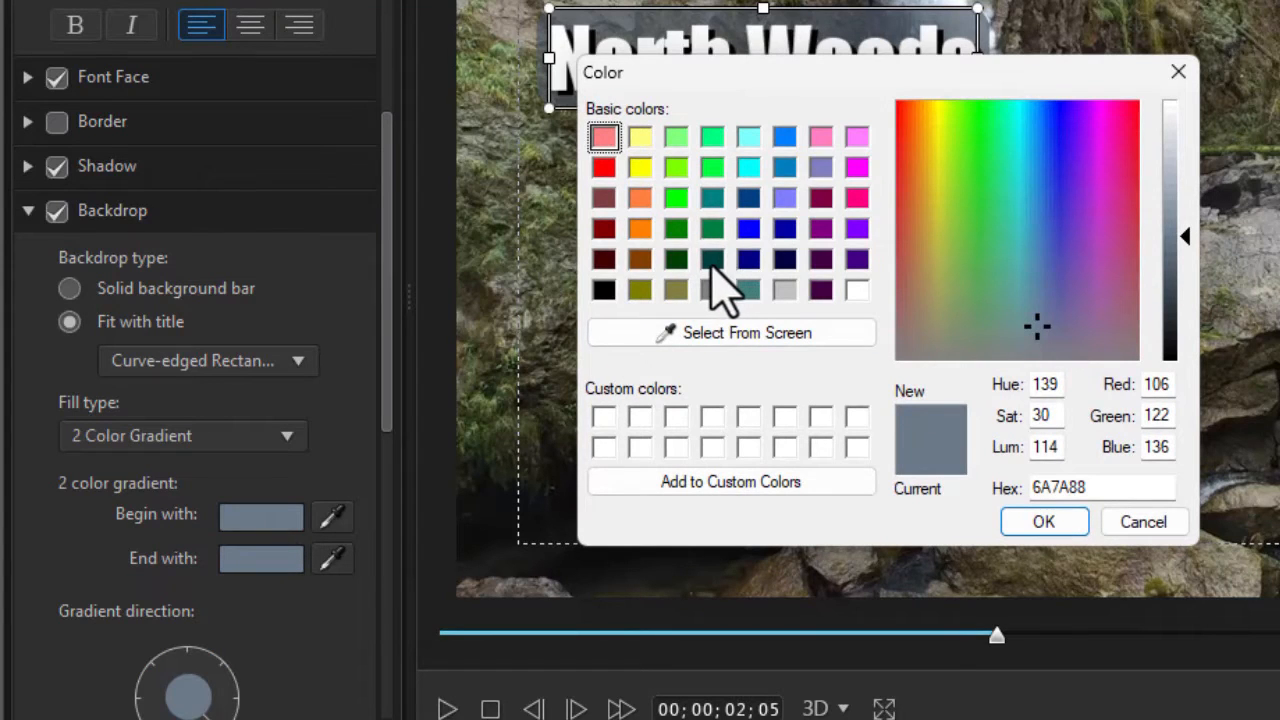
pyautogui.click(712, 262)
pyautogui.click(675, 260)
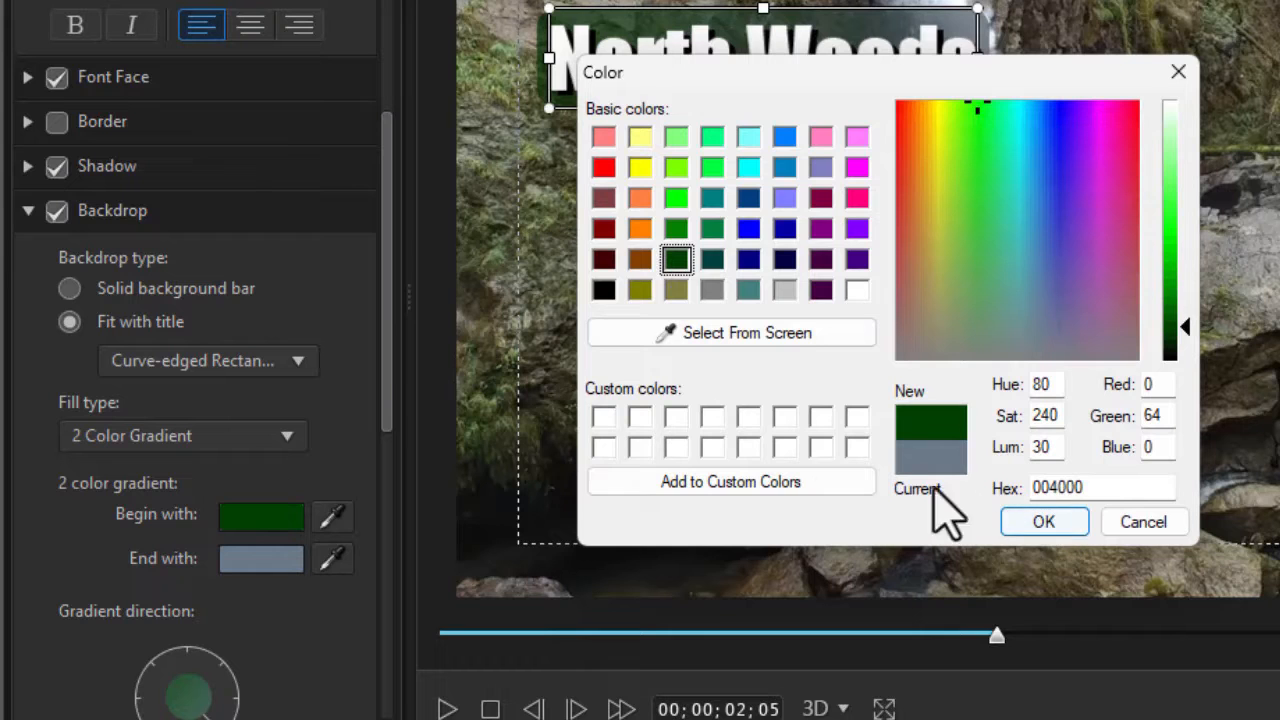
pyautogui.click(1036, 522)
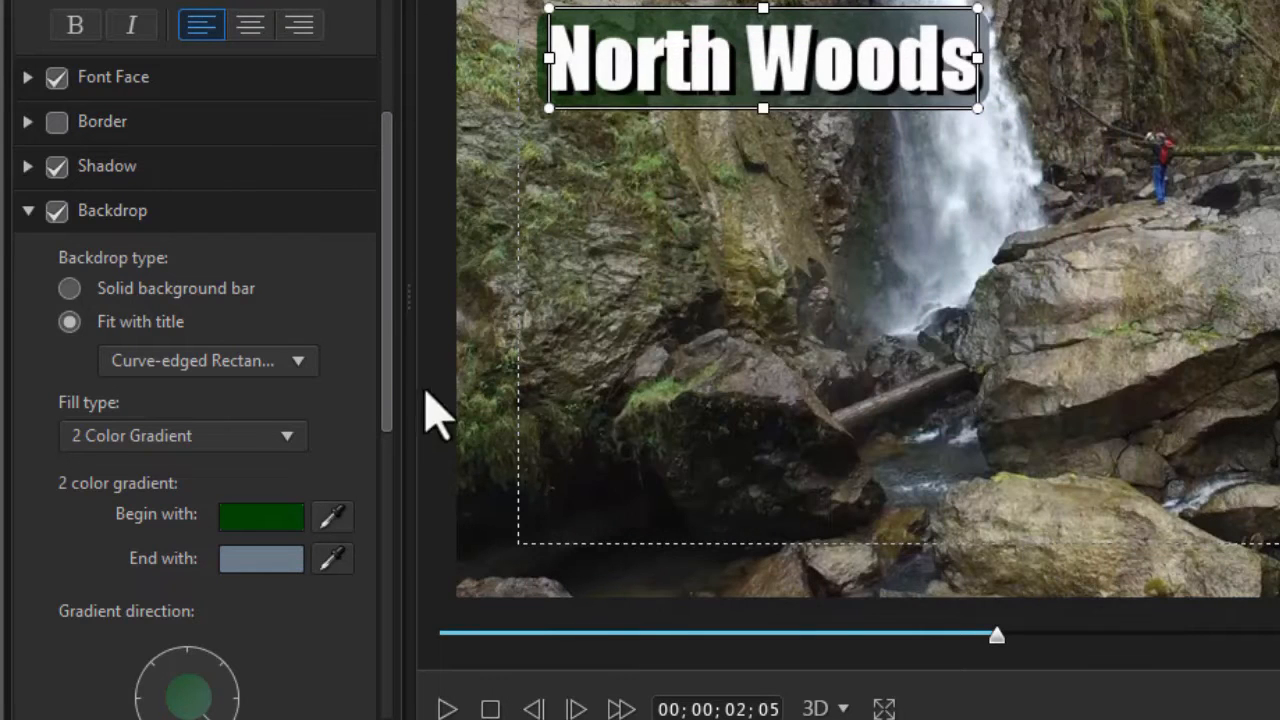
# Set the backdrop gradient's end color to bright green (00FF00)
pyautogui.click(268, 558)
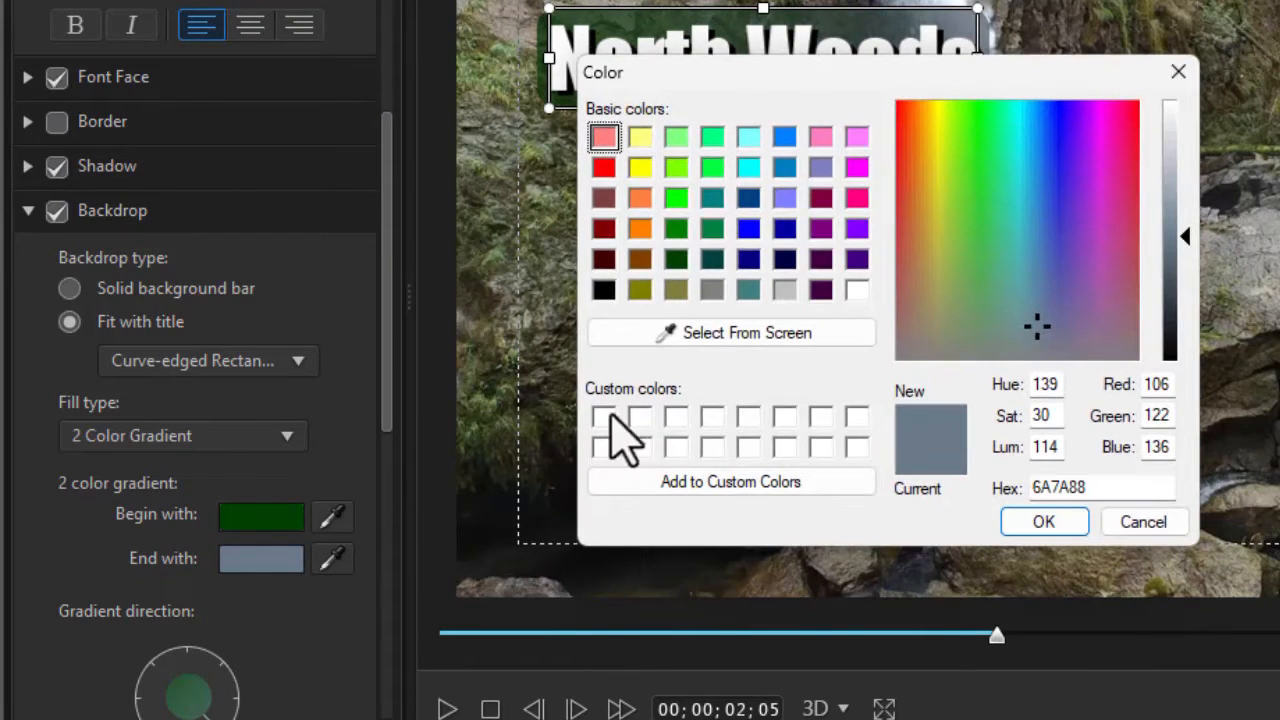
pyautogui.click(676, 198)
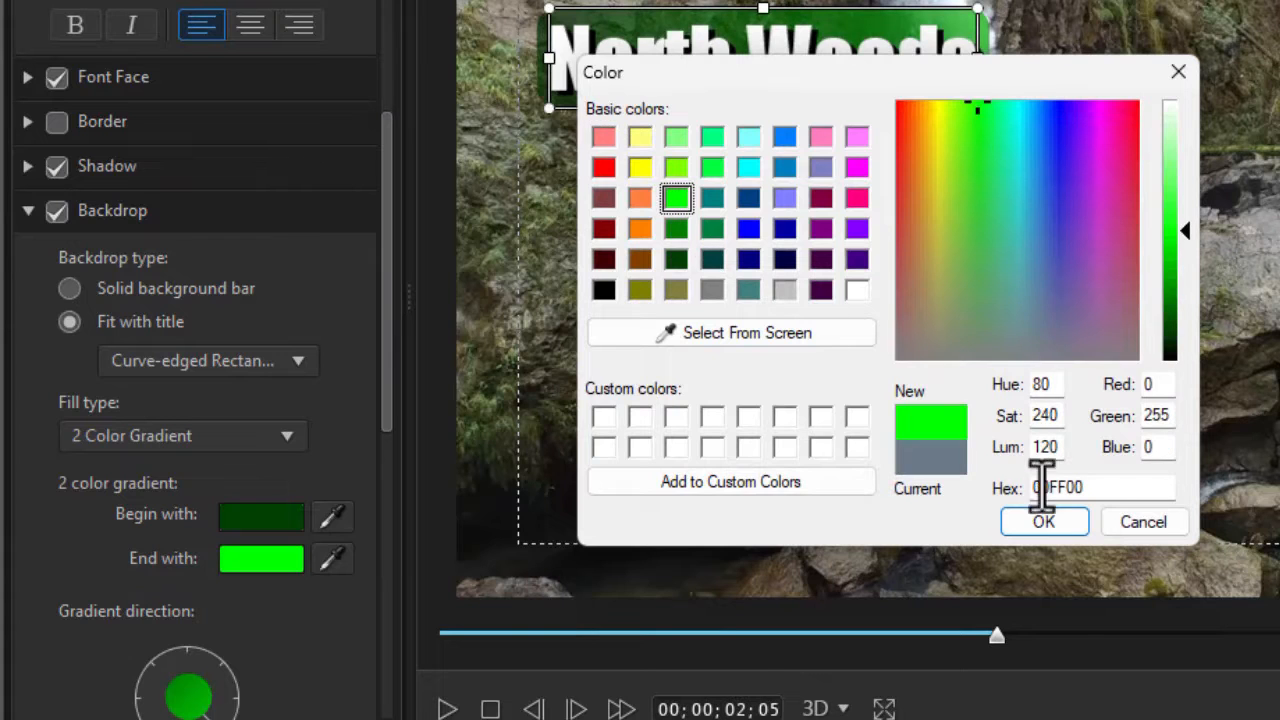
pyautogui.click(1043, 522)
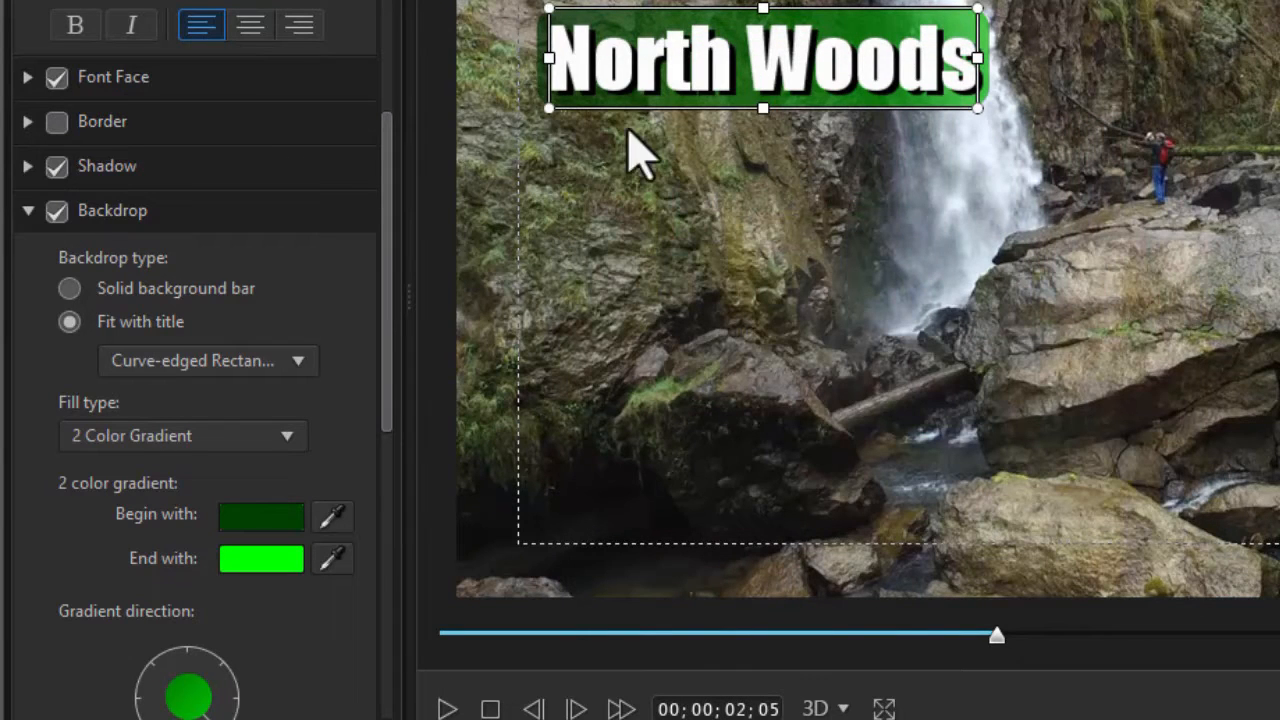
# Set the backdrop's width to 1.02 without maintaining the aspect ratio, and reduce its curve radius
pyautogui.moveTo(396, 320); pyautogui.dragTo(402, 474)
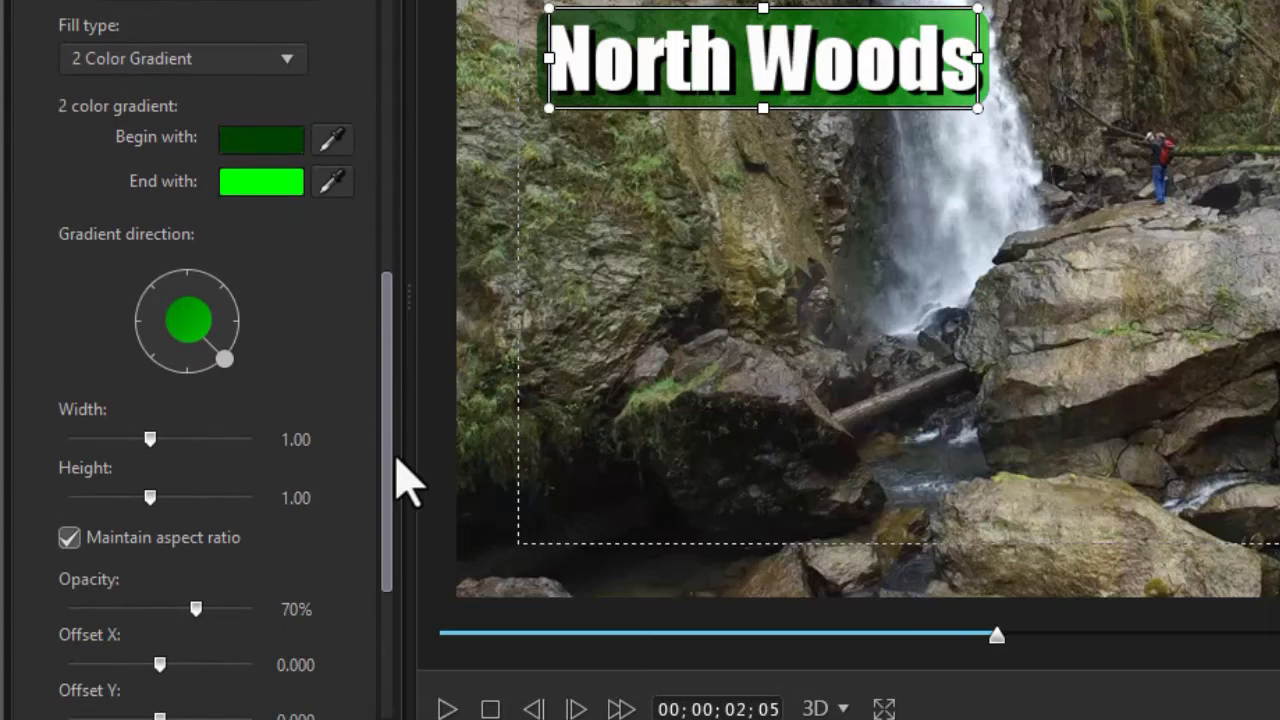
pyautogui.click(70, 542)
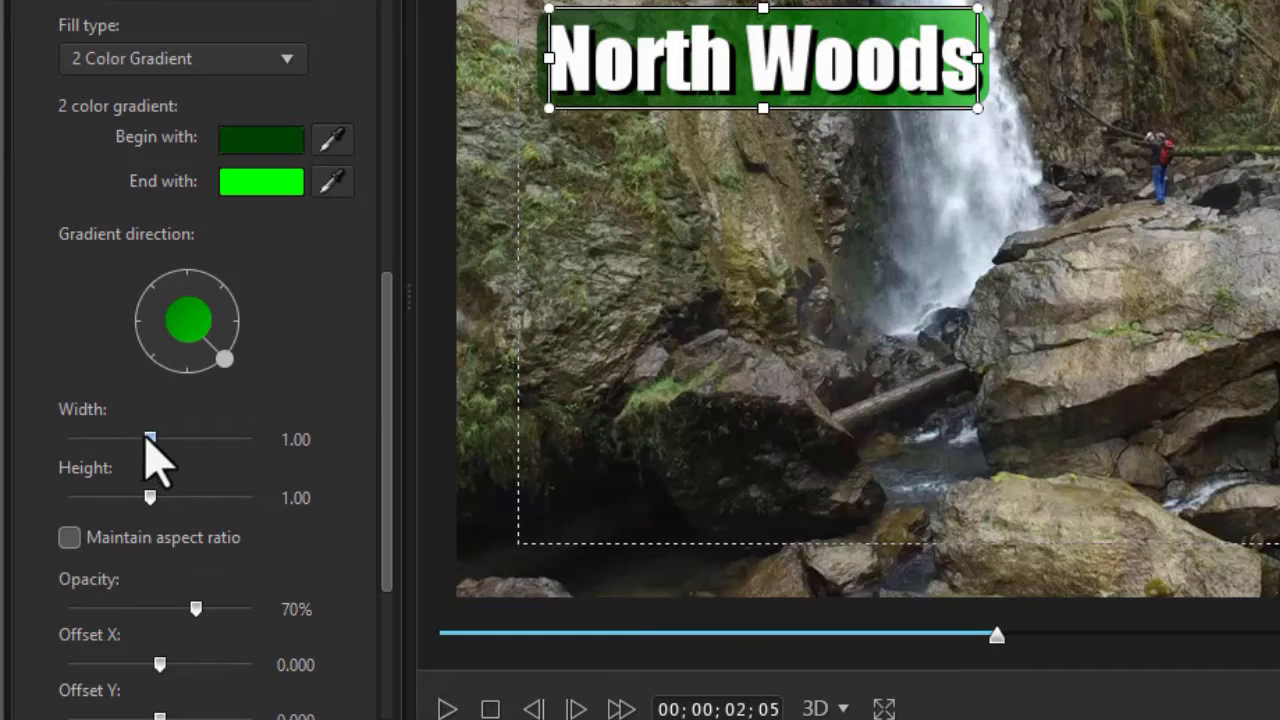
pyautogui.moveTo(150, 440); pyautogui.dragTo(151, 440)
pyautogui.moveTo(388, 486); pyautogui.dragTo(398, 625)
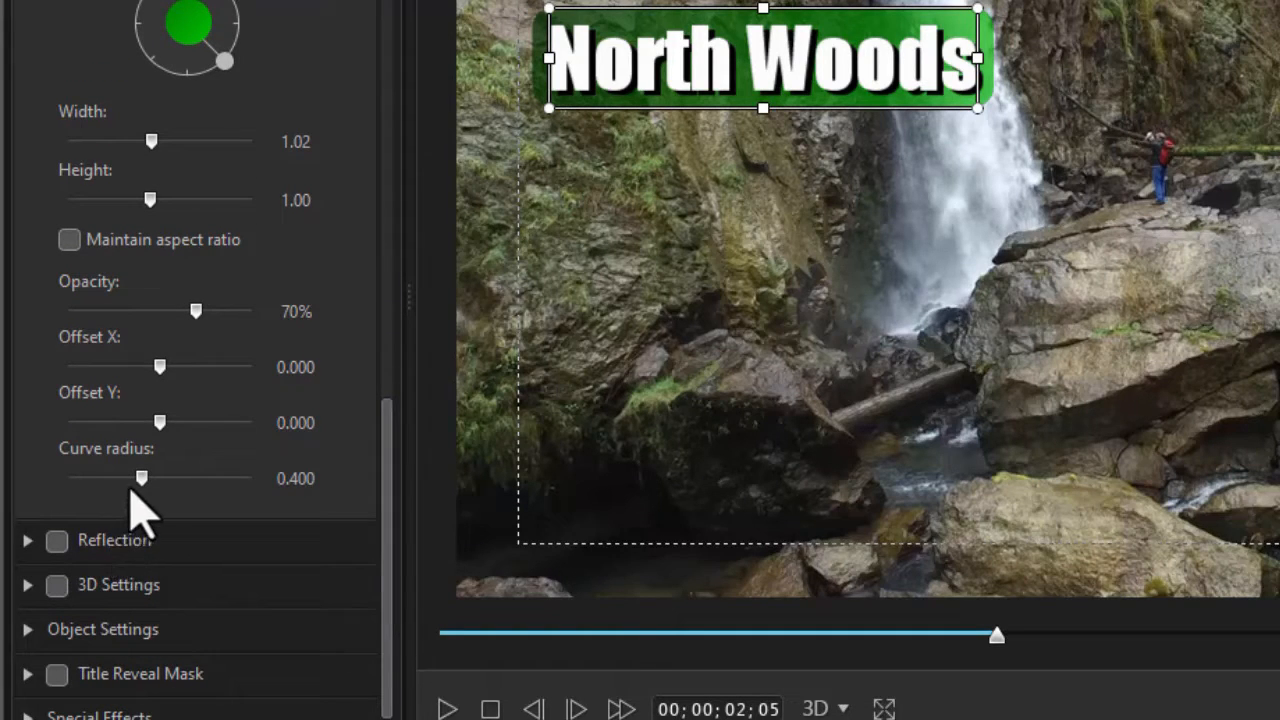
pyautogui.moveTo(141, 479); pyautogui.dragTo(102, 480)
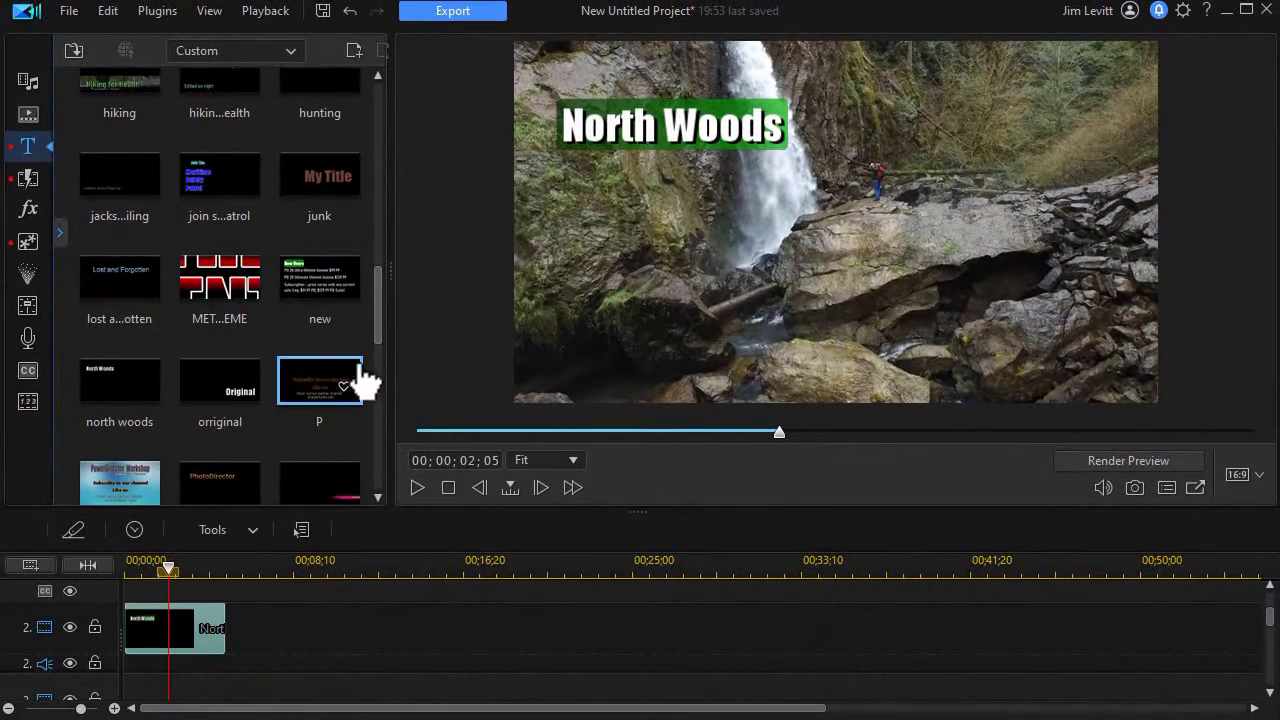
# Place a second "north woods" title on track 2 starting at 00;00;06;00 and open it in the Title Designer
pyautogui.moveTo(135, 378); pyautogui.dragTo(246, 630)
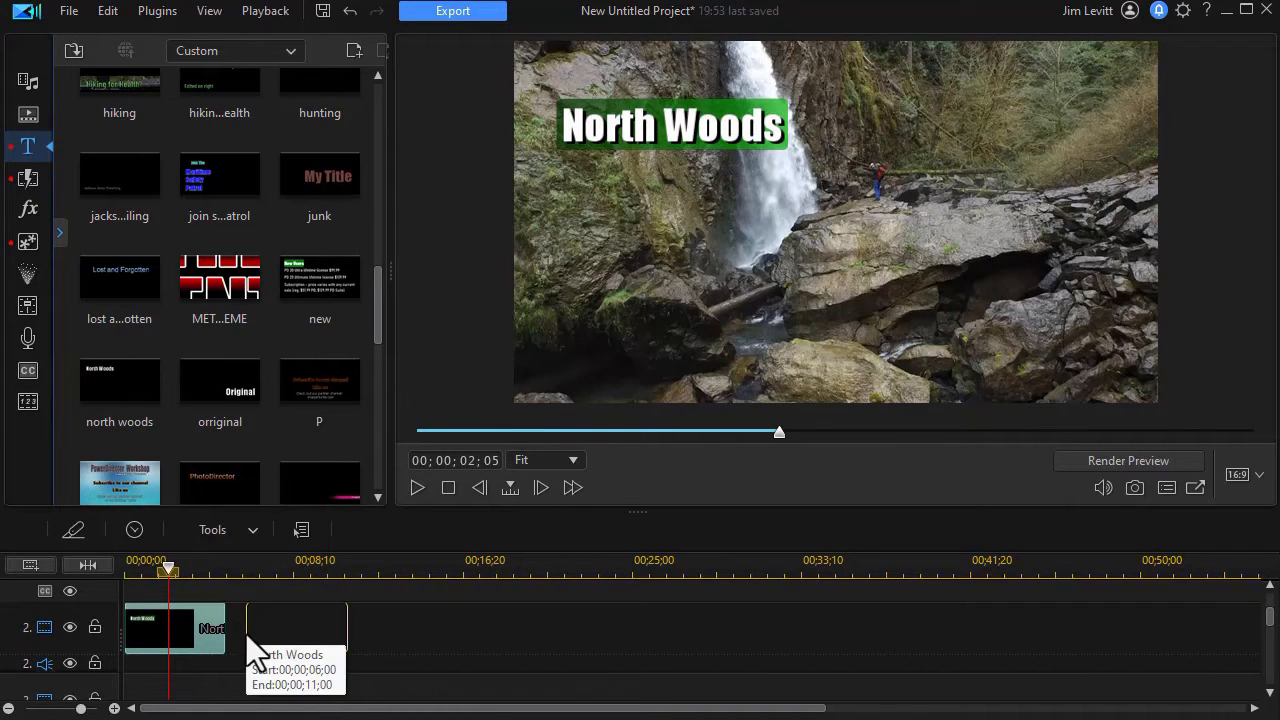
pyautogui.click(306, 562)
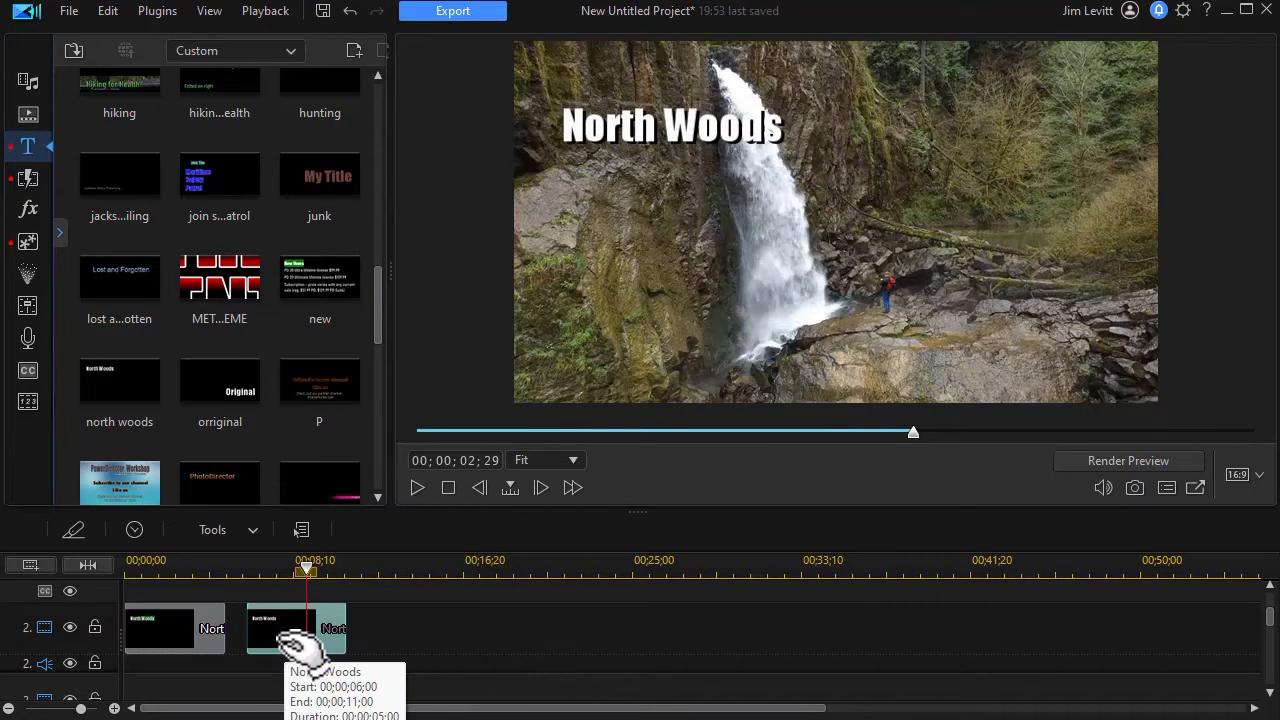
pyautogui.doubleClick(285, 645)
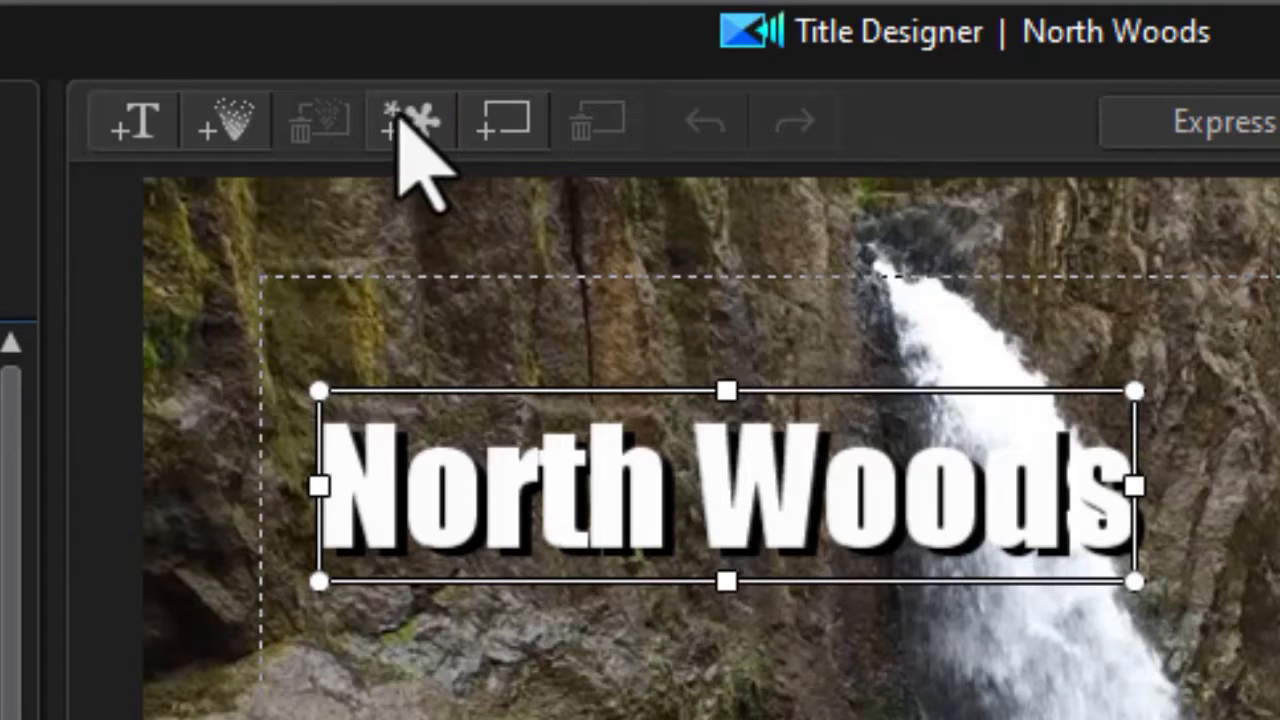
# Insert the image "green fade bar.png" into the second title
pyautogui.click(400, 118)
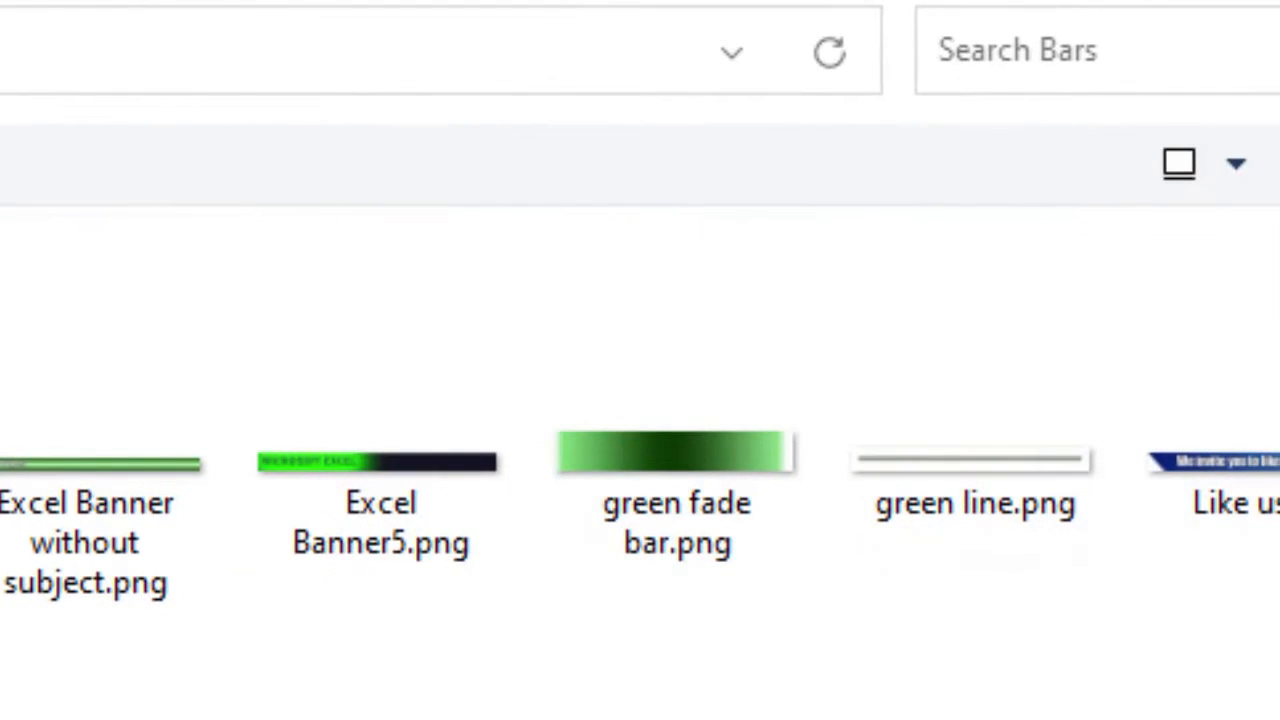
pyautogui.click(673, 474)
pyautogui.click(1060, 715)
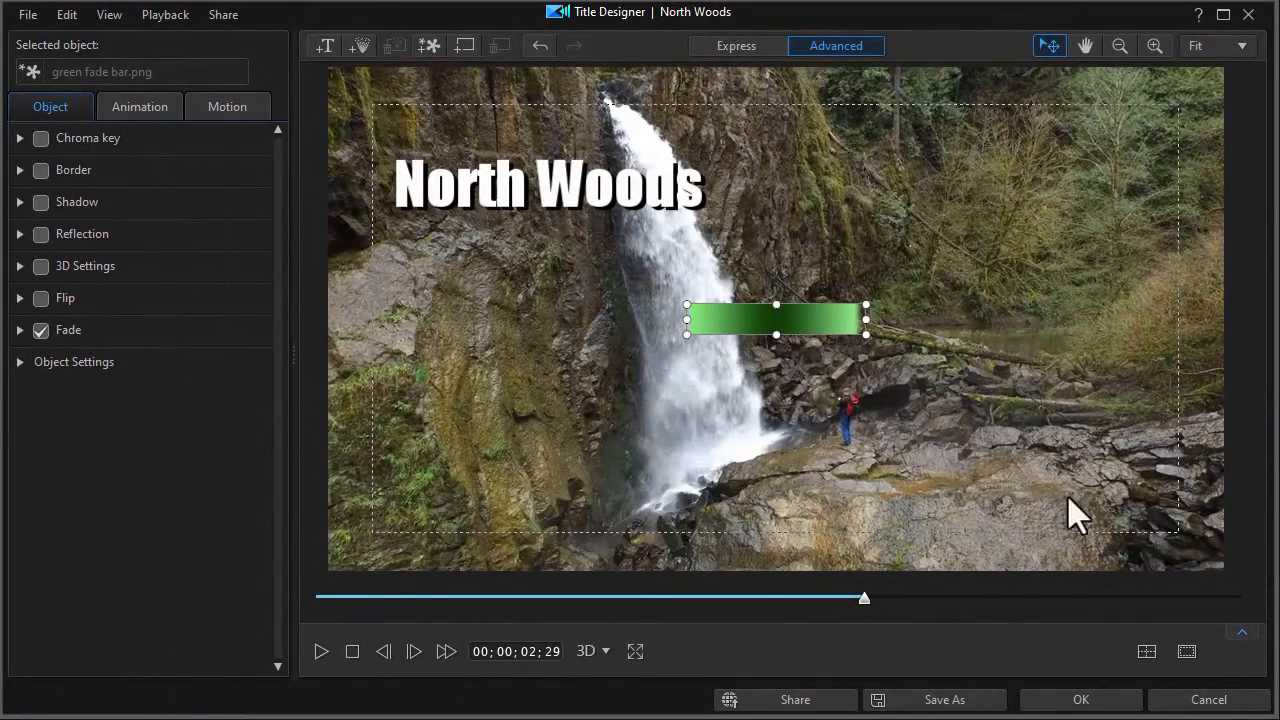
# Move the green fade bar over the North Woods text and enlarge it to extend past the text
pyautogui.moveTo(686, 305); pyautogui.dragTo(489, 196)
pyautogui.moveTo(681, 304); pyautogui.dragTo(563, 180)
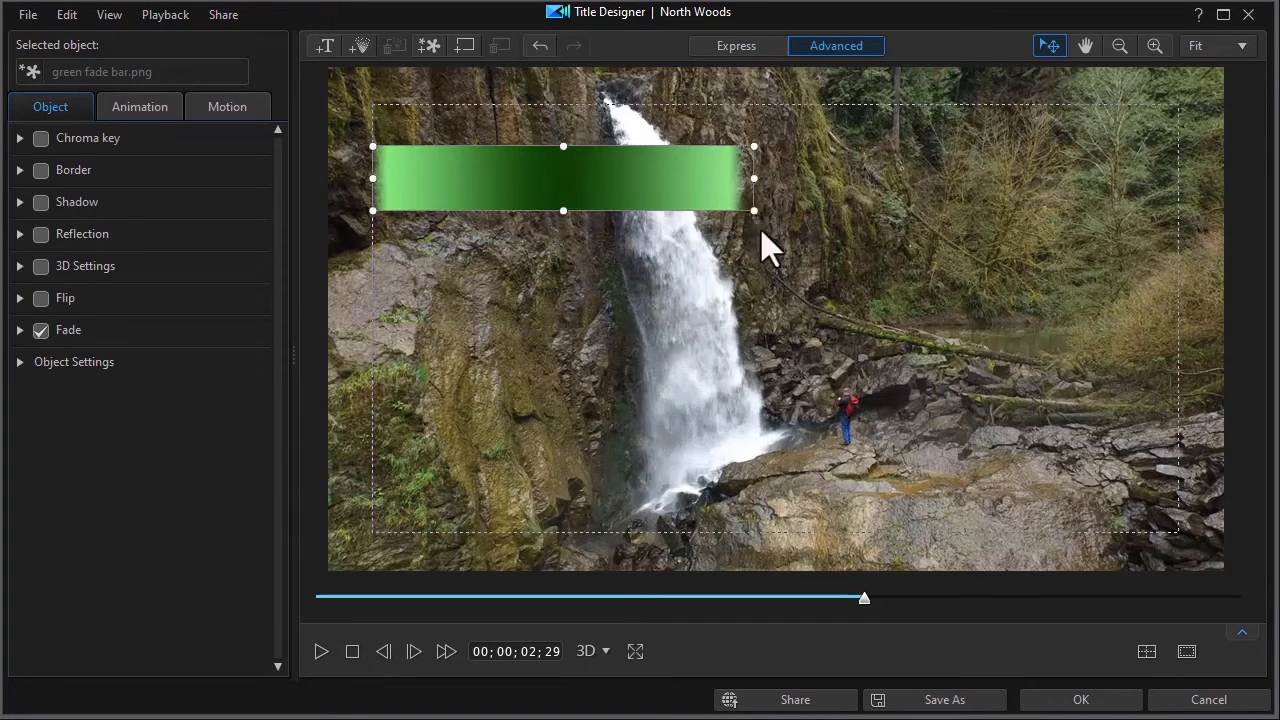
pyautogui.moveTo(752, 210); pyautogui.dragTo(818, 282)
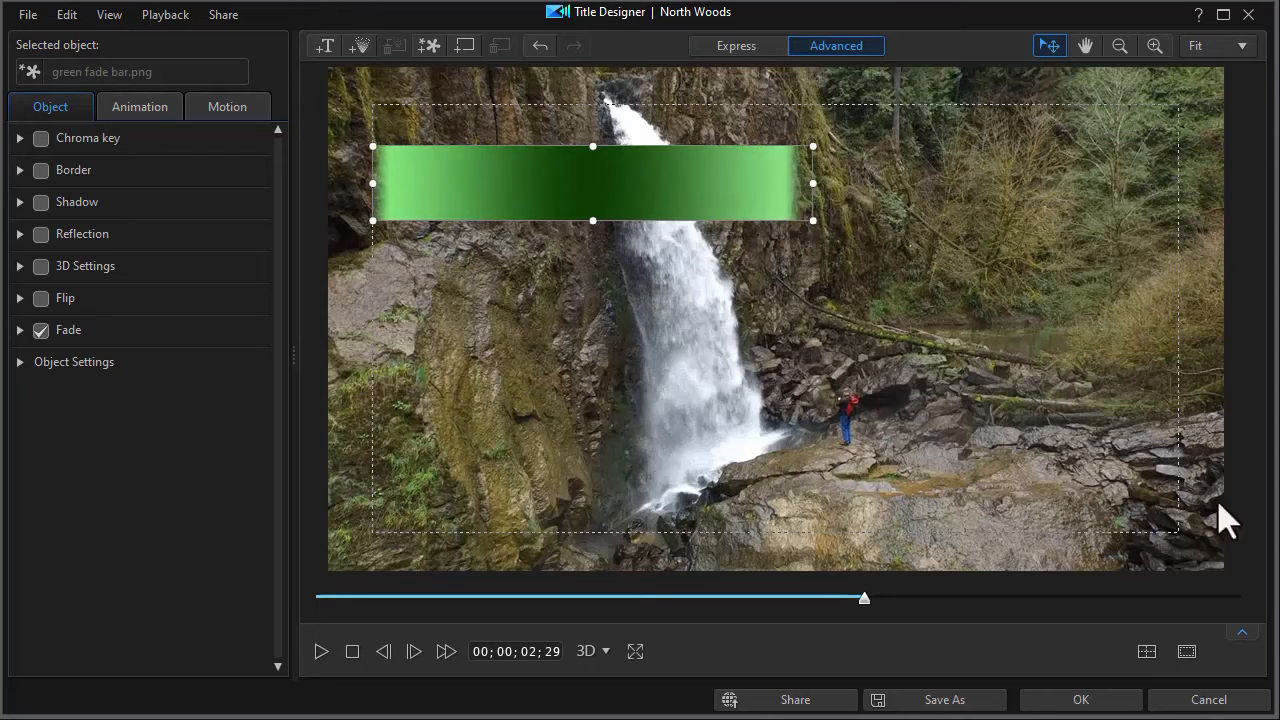
# Reorder the title's tracks so the green fade bar is on track 1, behind the North Woods text
pyautogui.click(1242, 632)
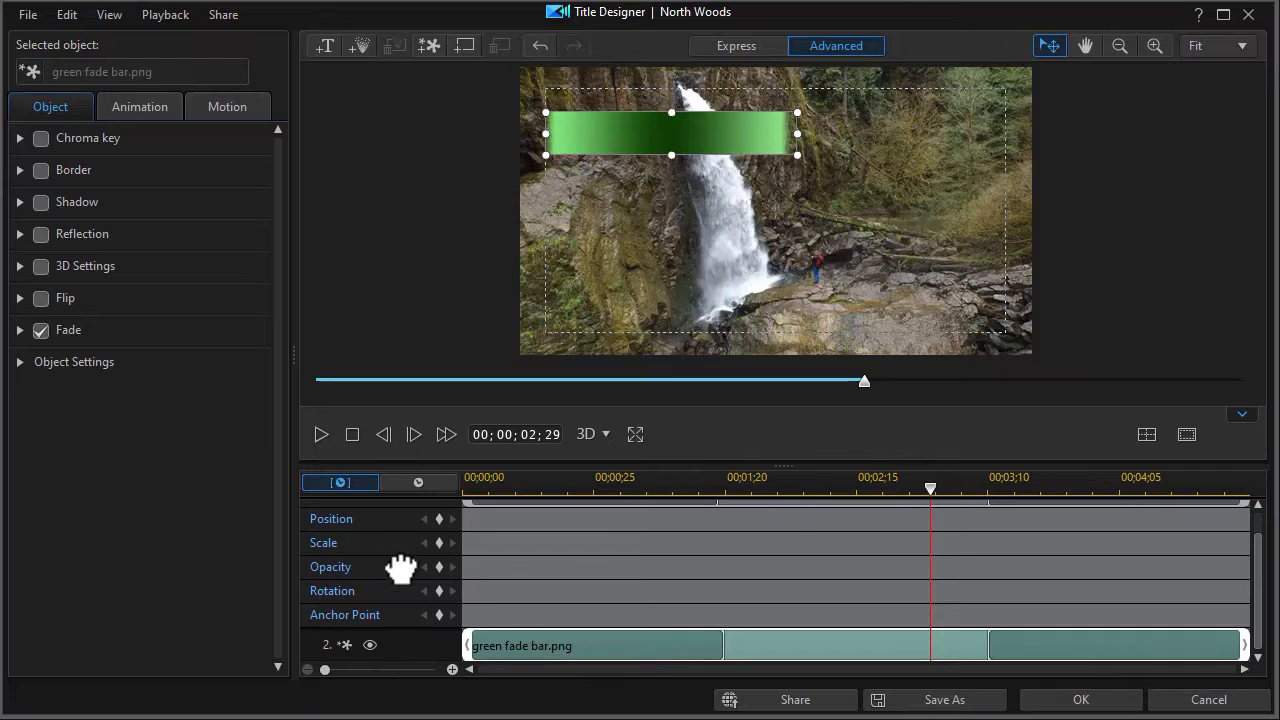
pyautogui.scroll(2, 400, 486)
pyautogui.moveTo(393, 514); pyautogui.dragTo(377, 514)
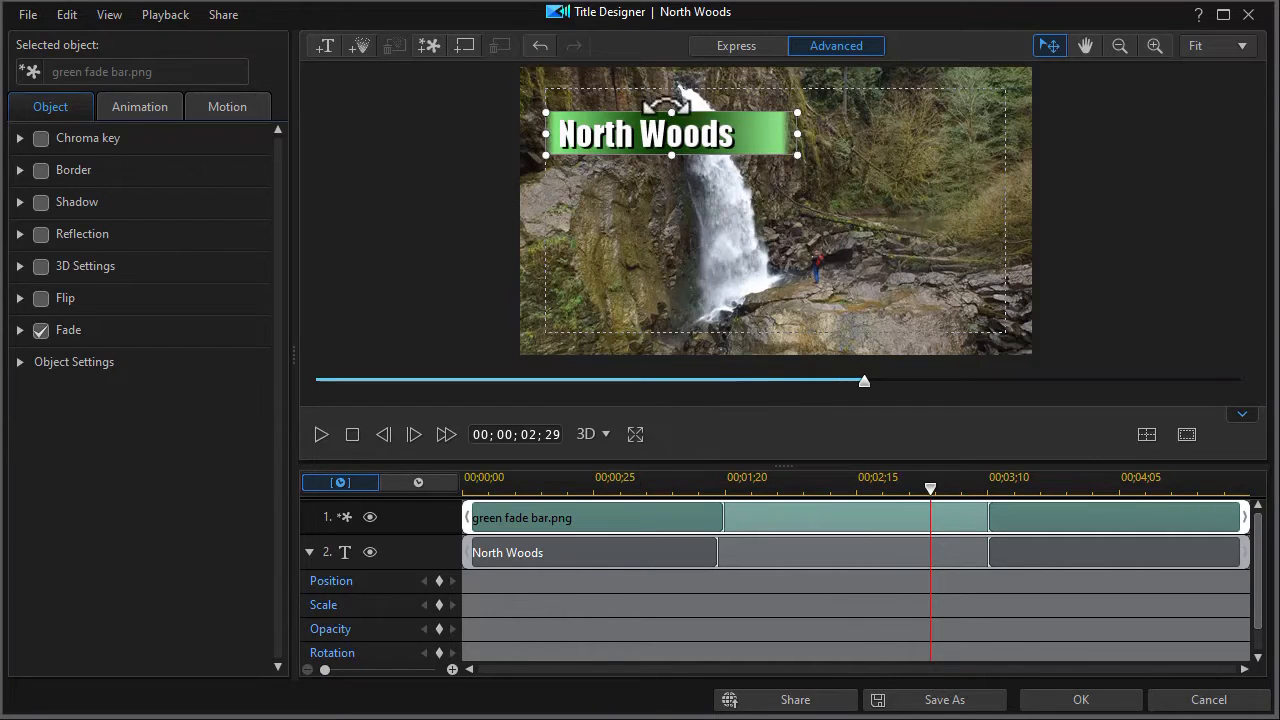
# Nudge the North Woods text right to centre it on the green bar, and apply the title changes
pyautogui.click(597, 560)
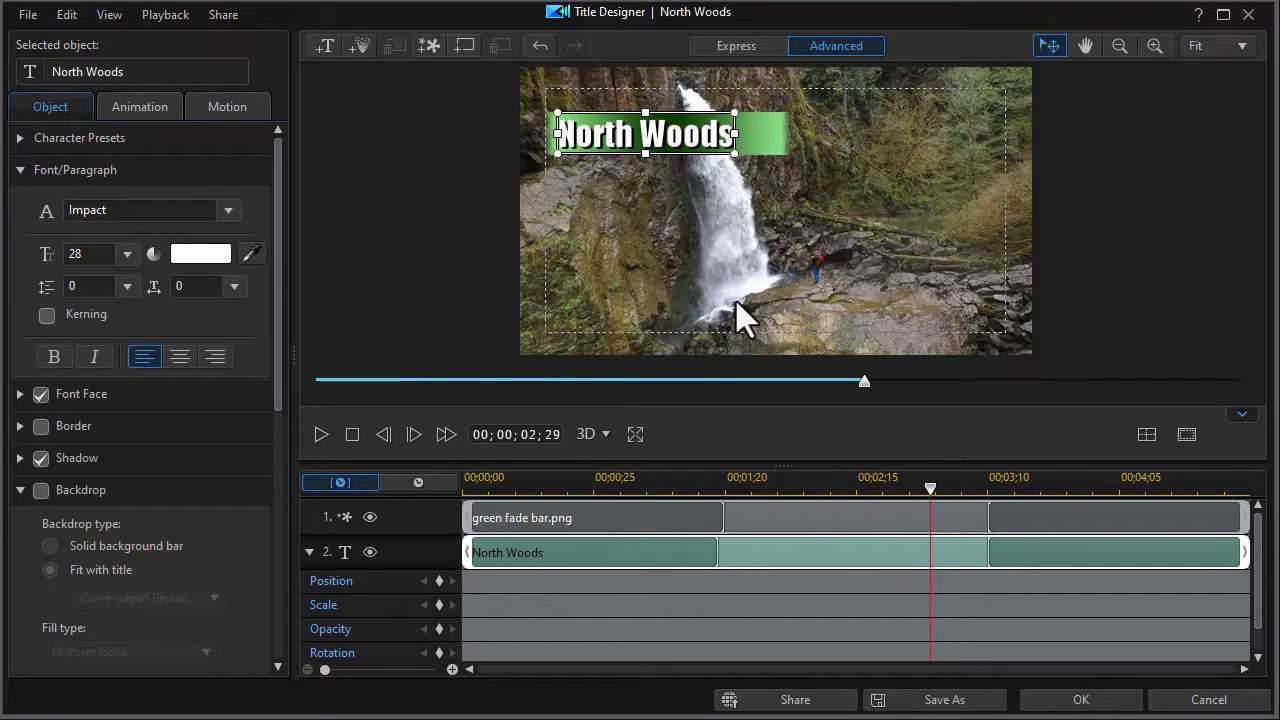
pyautogui.press('Right')
pyautogui.press('Right')
pyautogui.press('Right')
pyautogui.press('Right')
pyautogui.press('Right')
pyautogui.press('Right')
pyautogui.press('Right')
pyautogui.press('Right')
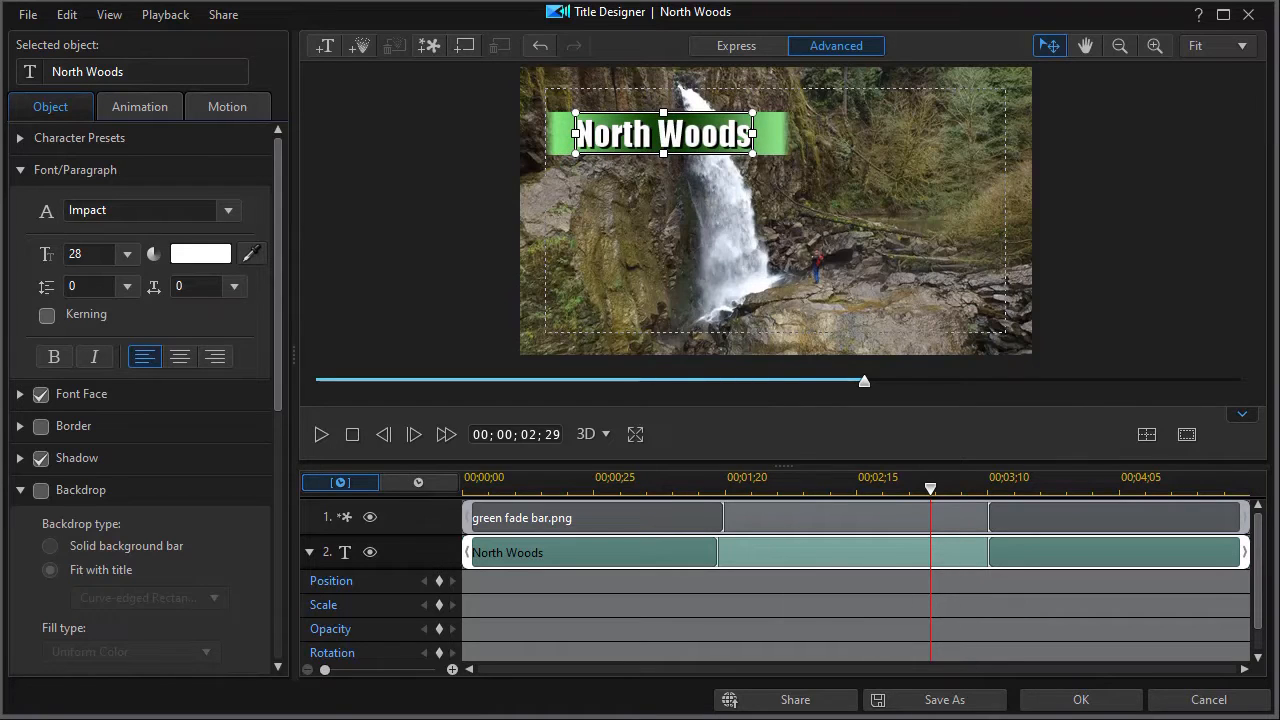
pyautogui.click(1081, 699)
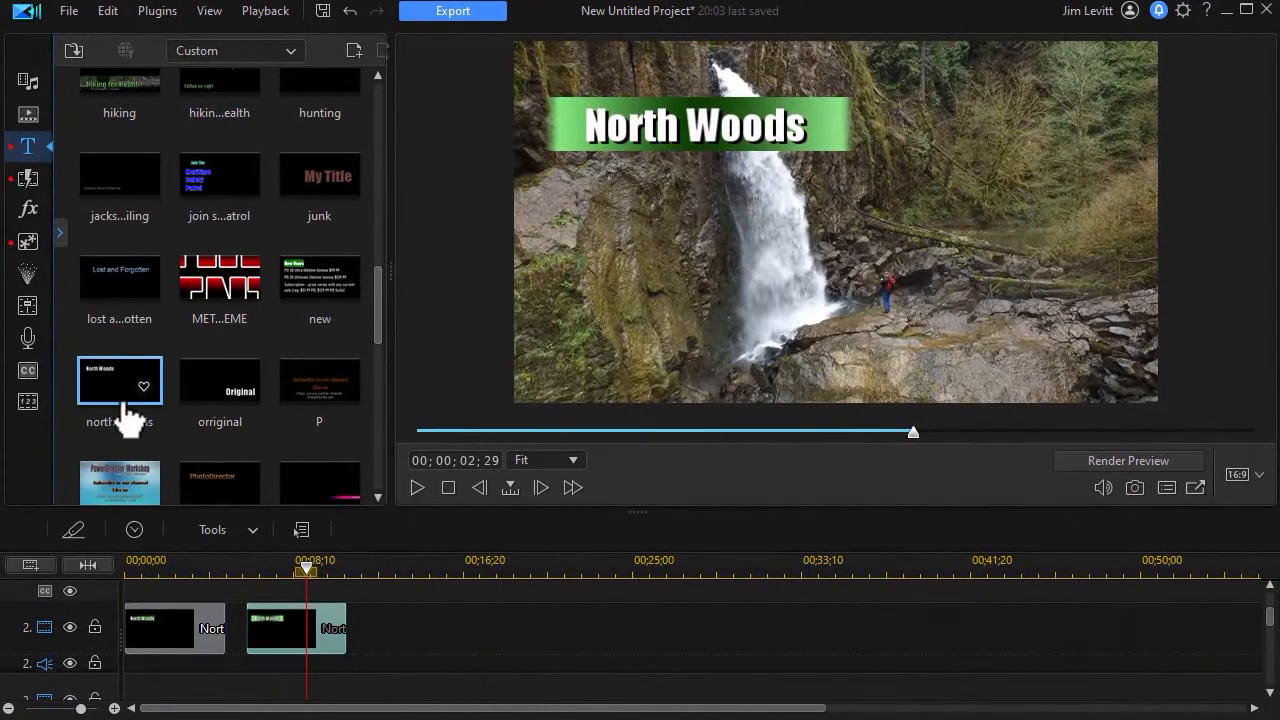
# Add the north woods title as a third clip at about 12 seconds on the timeline and move it down to track 3
pyautogui.moveTo(109, 400); pyautogui.dragTo(373, 639)
pyautogui.click(380, 567)
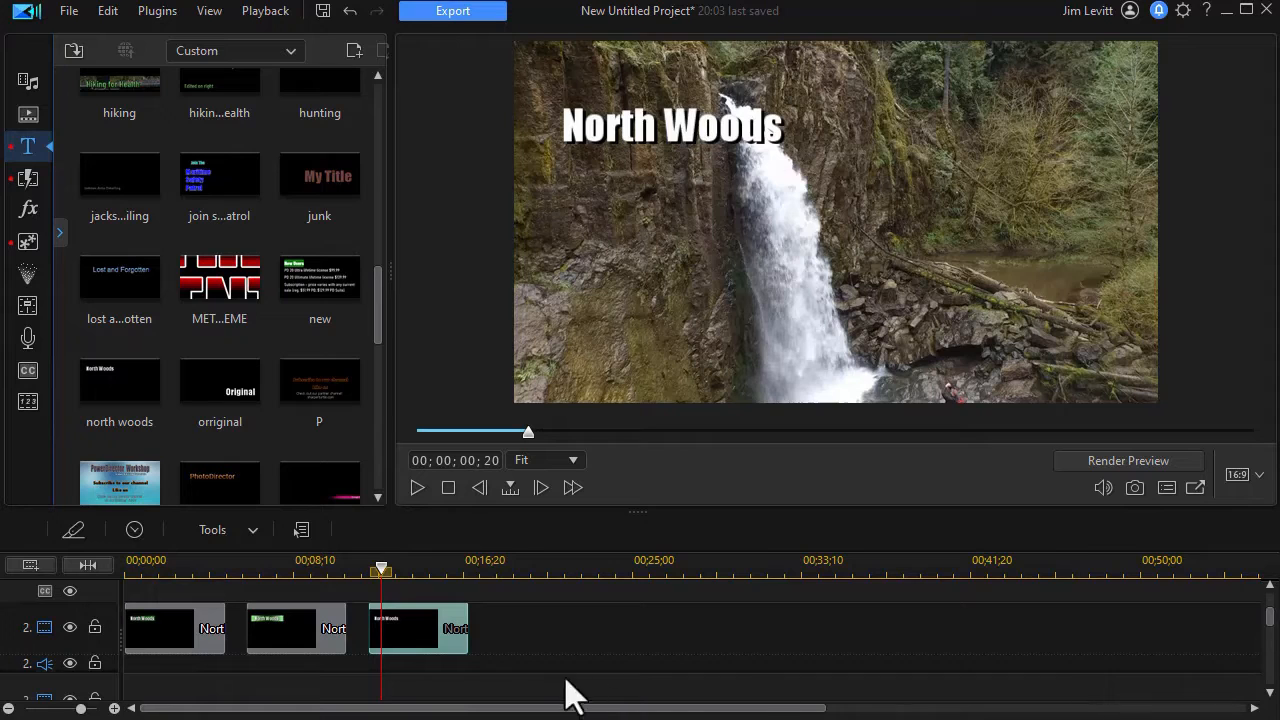
pyautogui.scroll(1, 1272, 626)
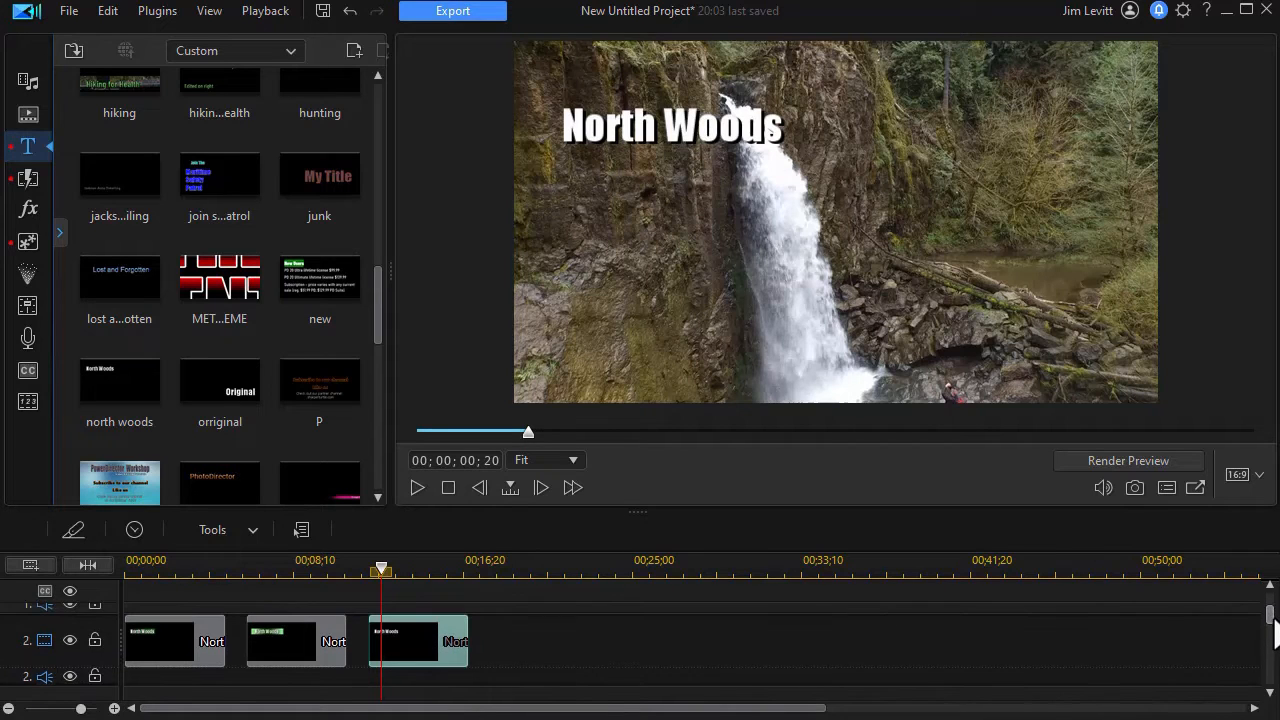
pyautogui.scroll(-2, 1272, 636)
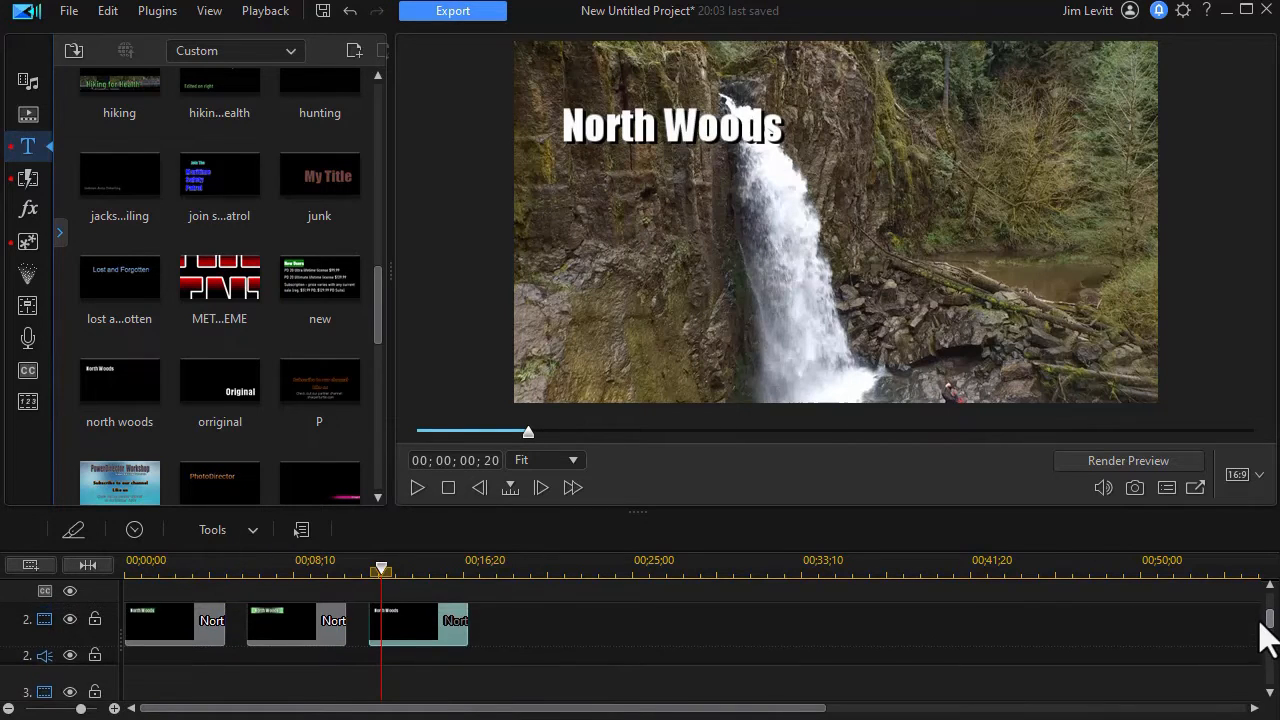
pyautogui.moveTo(409, 634); pyautogui.dragTo(420, 682)
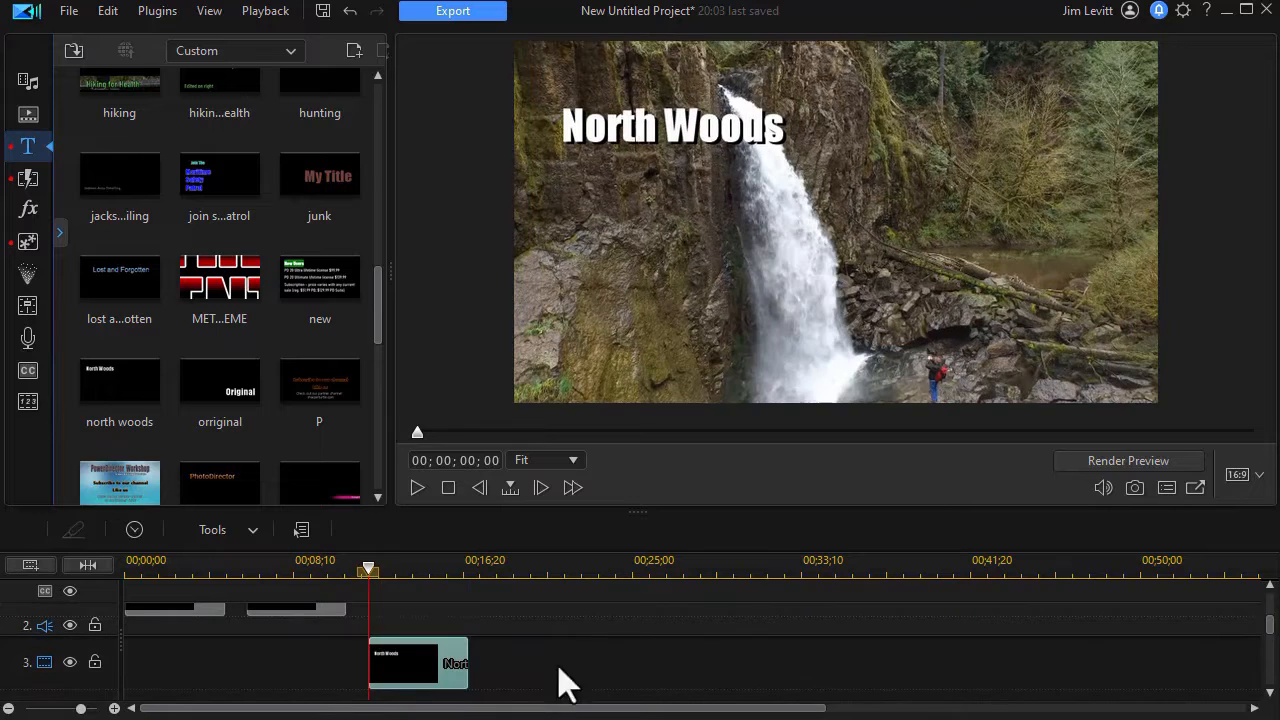
# Place the peach-to-pink gradient color board on track 2 at 12 seconds, directly above the third North Woods title
pyautogui.moveTo(1272, 640)
pyautogui.mouseDown()
pyautogui.moveTo(1266, 614)
pyautogui.moveTo(1268, 636)
pyautogui.mouseUp()
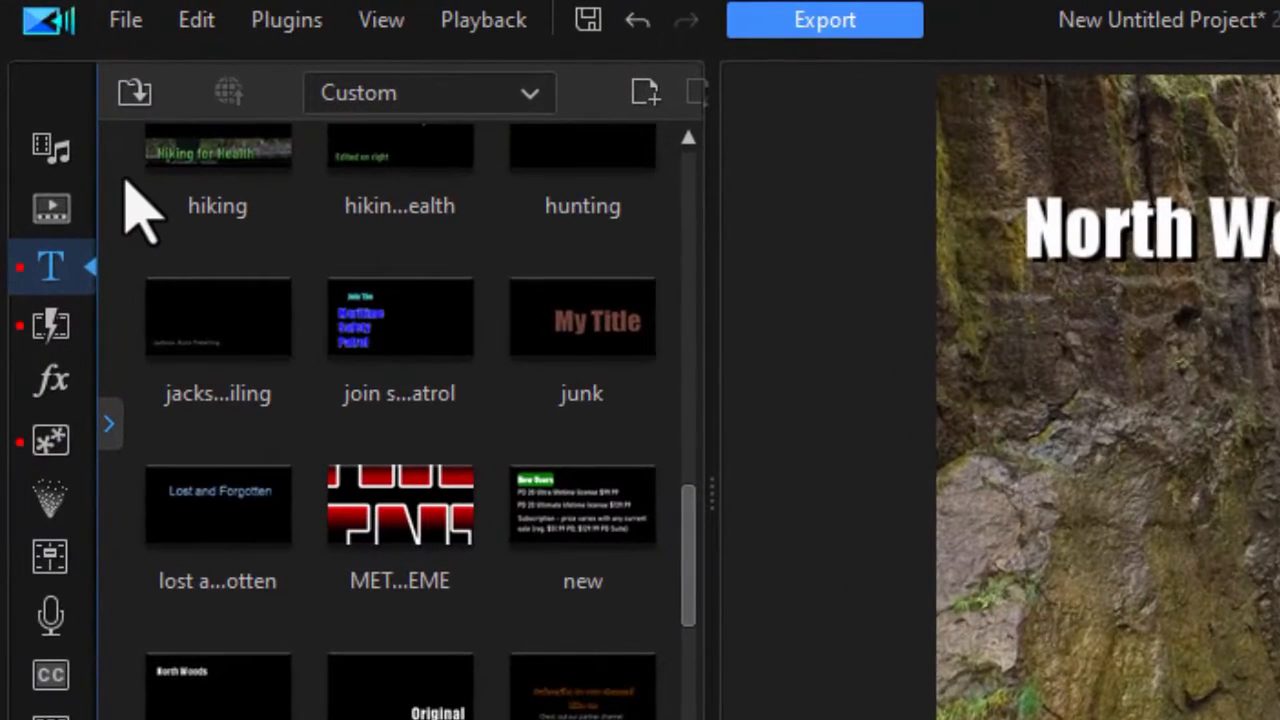
pyautogui.click(55, 150)
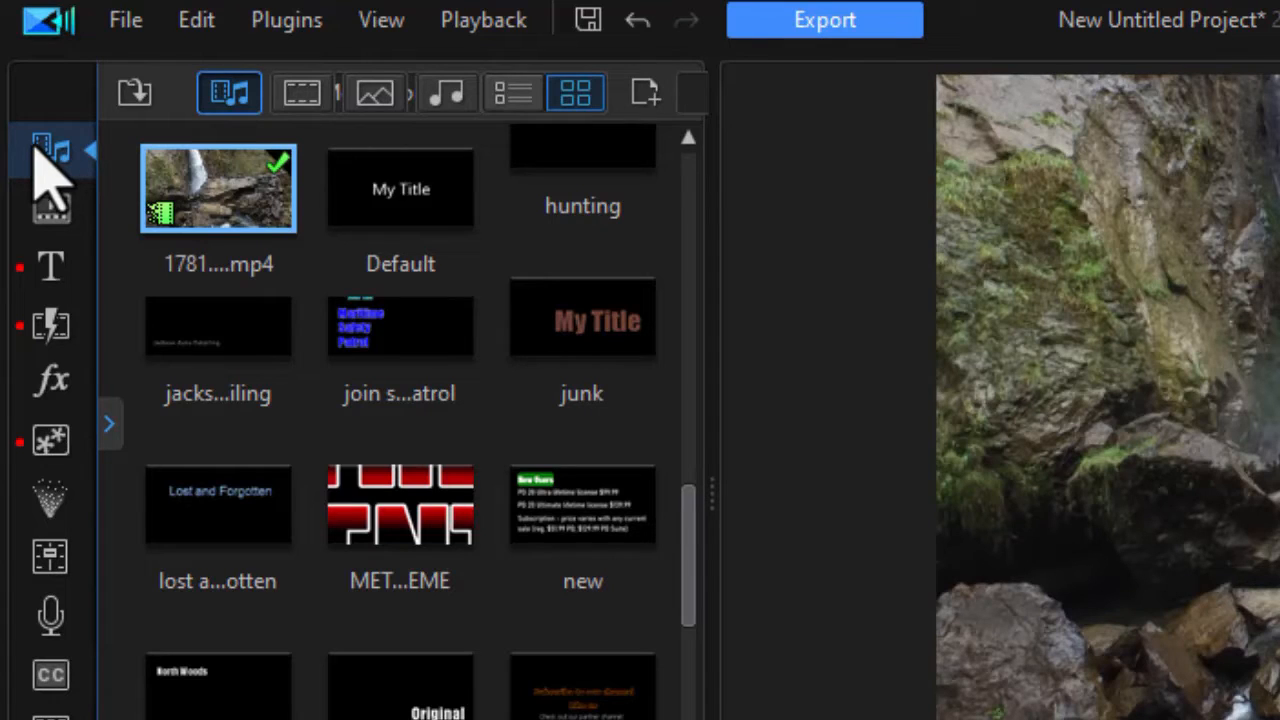
pyautogui.click(109, 427)
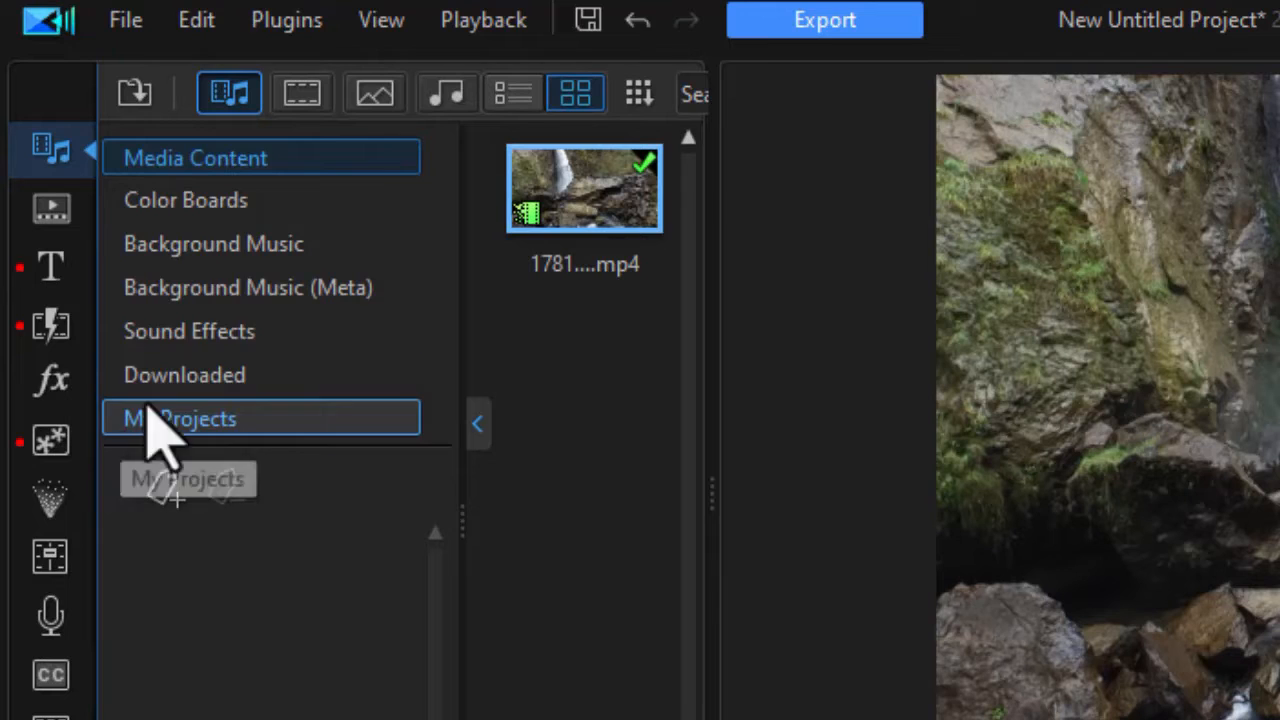
pyautogui.click(224, 212)
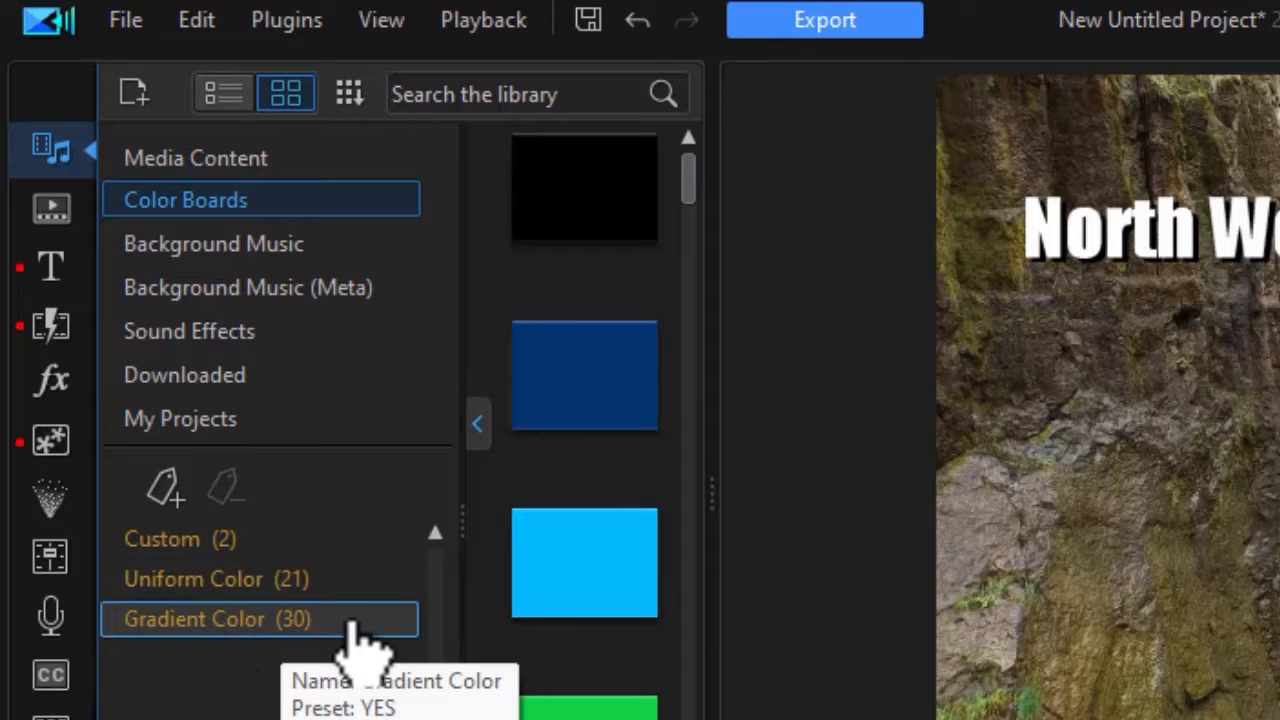
pyautogui.click(220, 618)
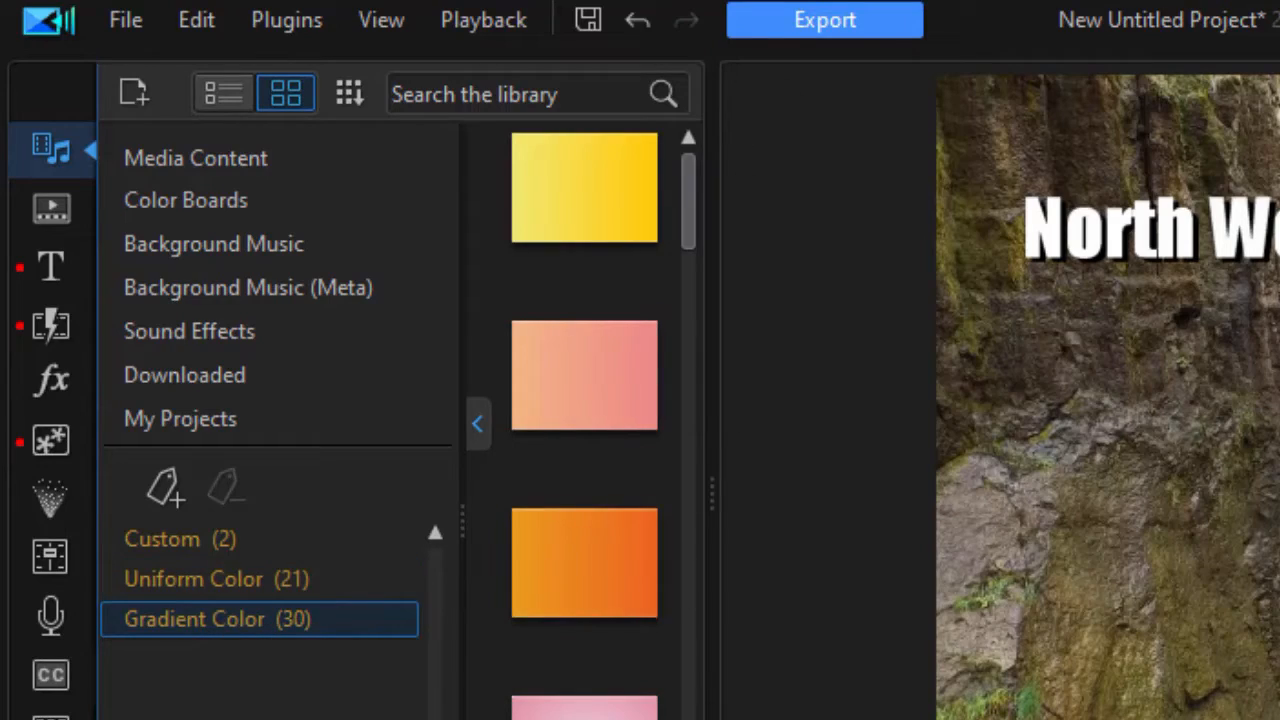
pyautogui.moveTo(594, 380); pyautogui.dragTo(690, 719)
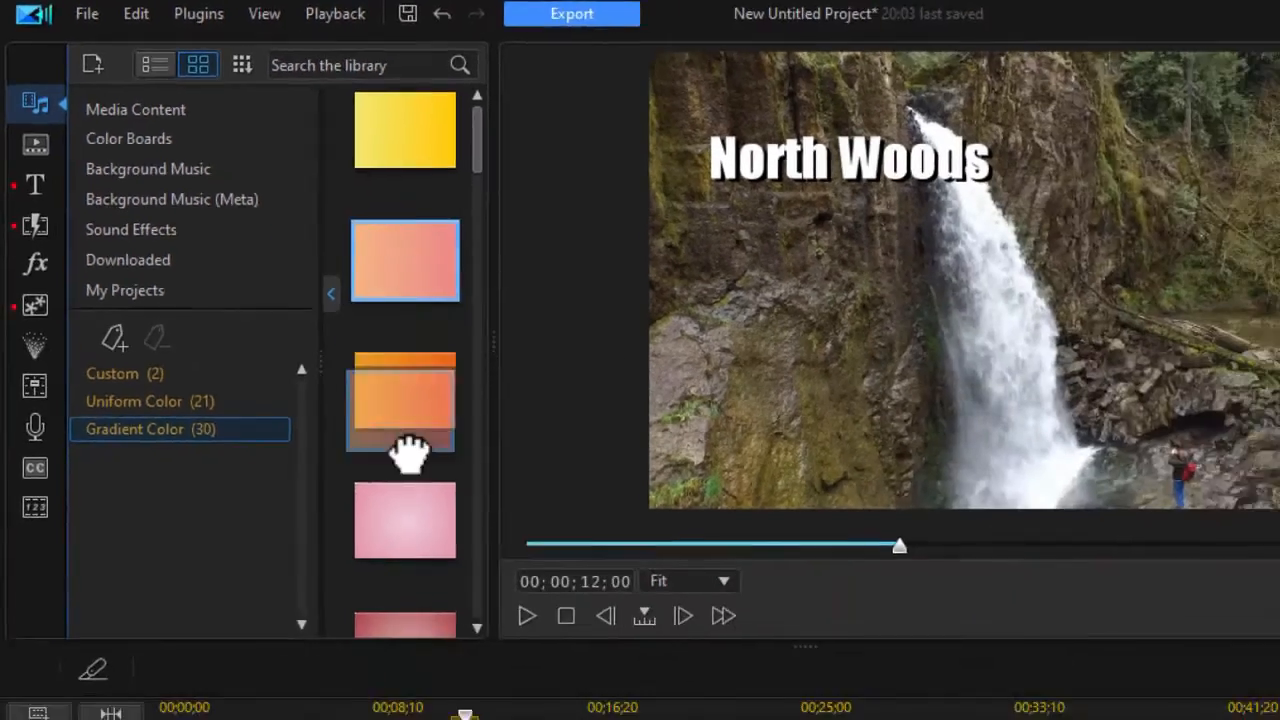
pyautogui.moveTo(373, 628); pyautogui.dragTo(367, 628)
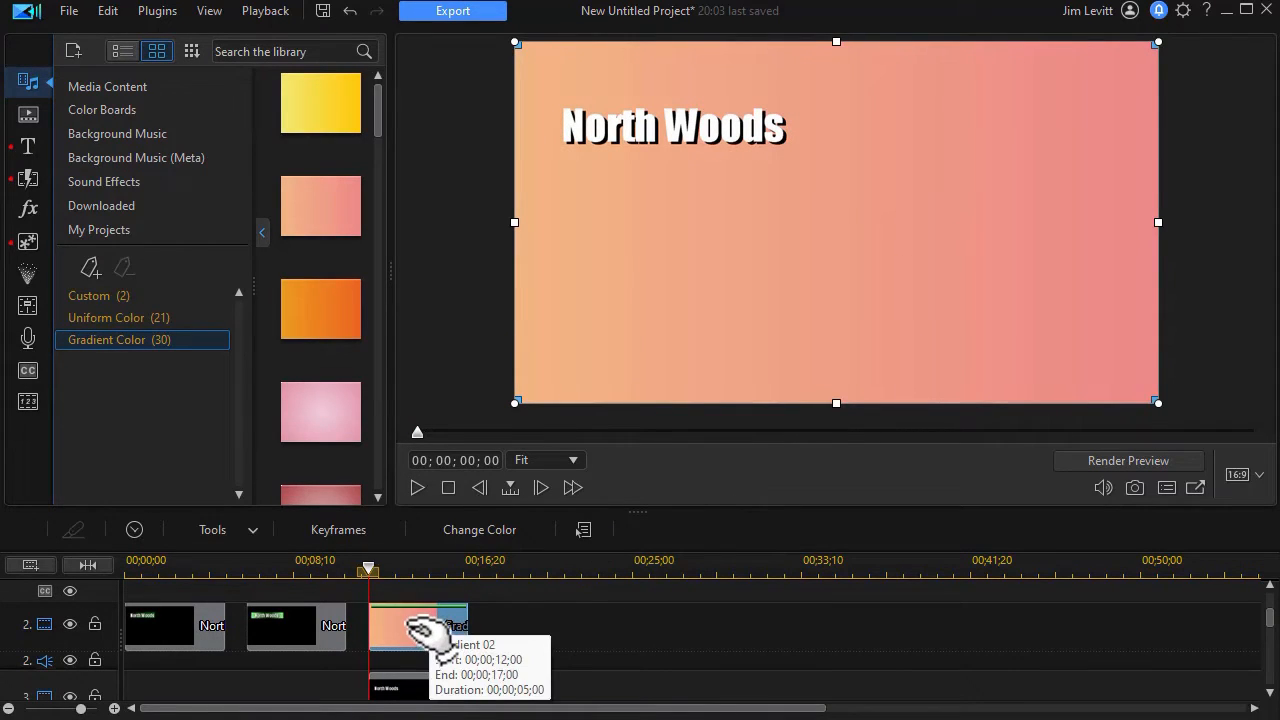
# Turn off the gradient clip's Maintain aspect ratio and shrink it to a bar about 0.58 wide and 0.17 high
pyautogui.doubleClick(413, 630)
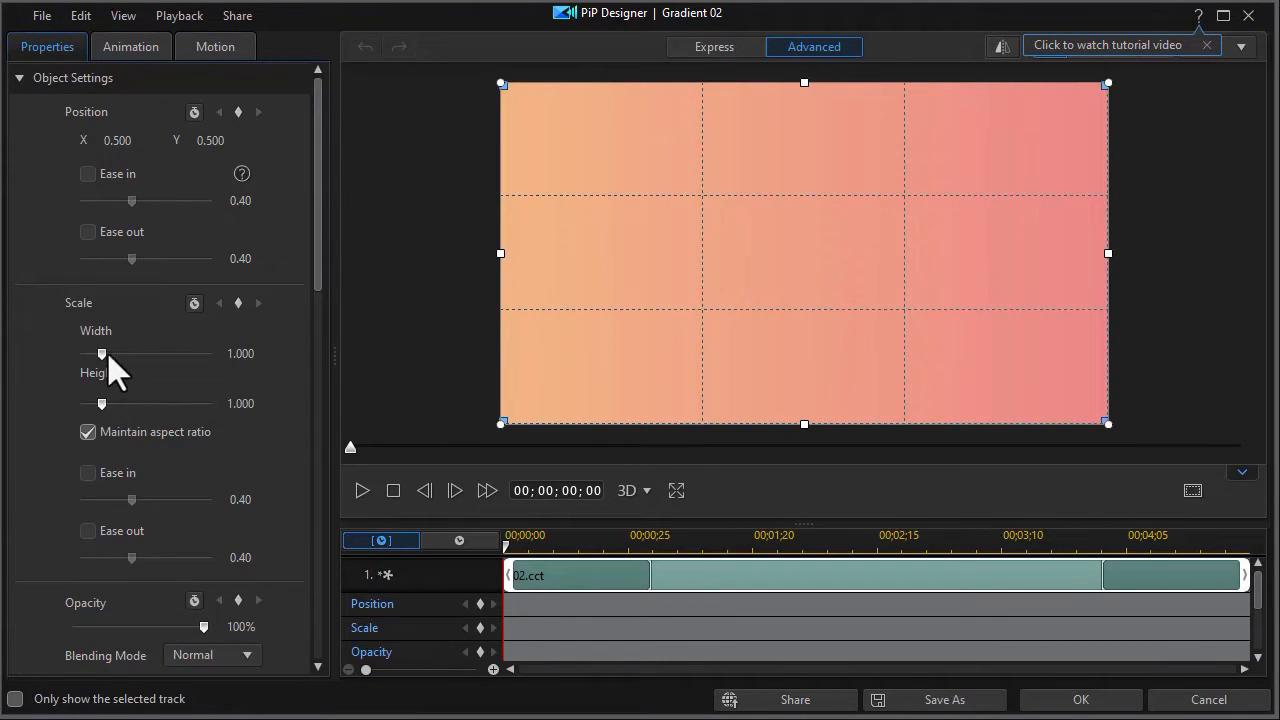
pyautogui.click(88, 432)
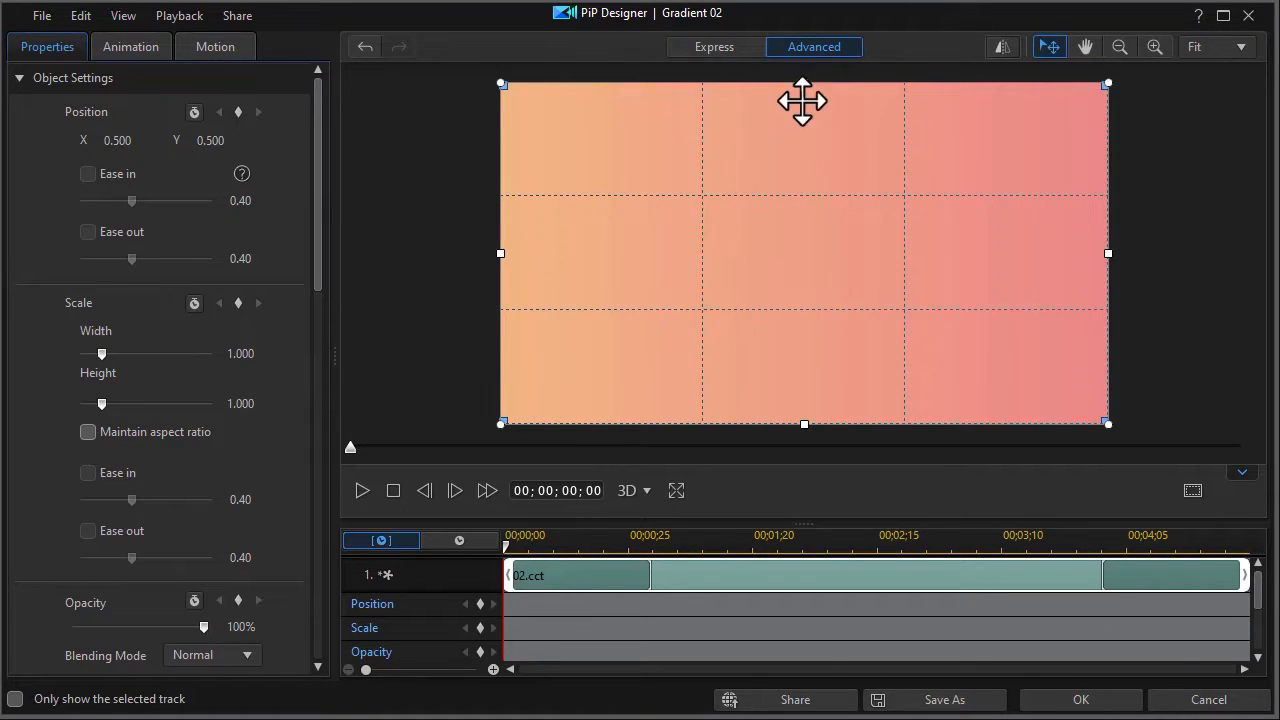
pyautogui.moveTo(803, 86); pyautogui.dragTo(796, 230)
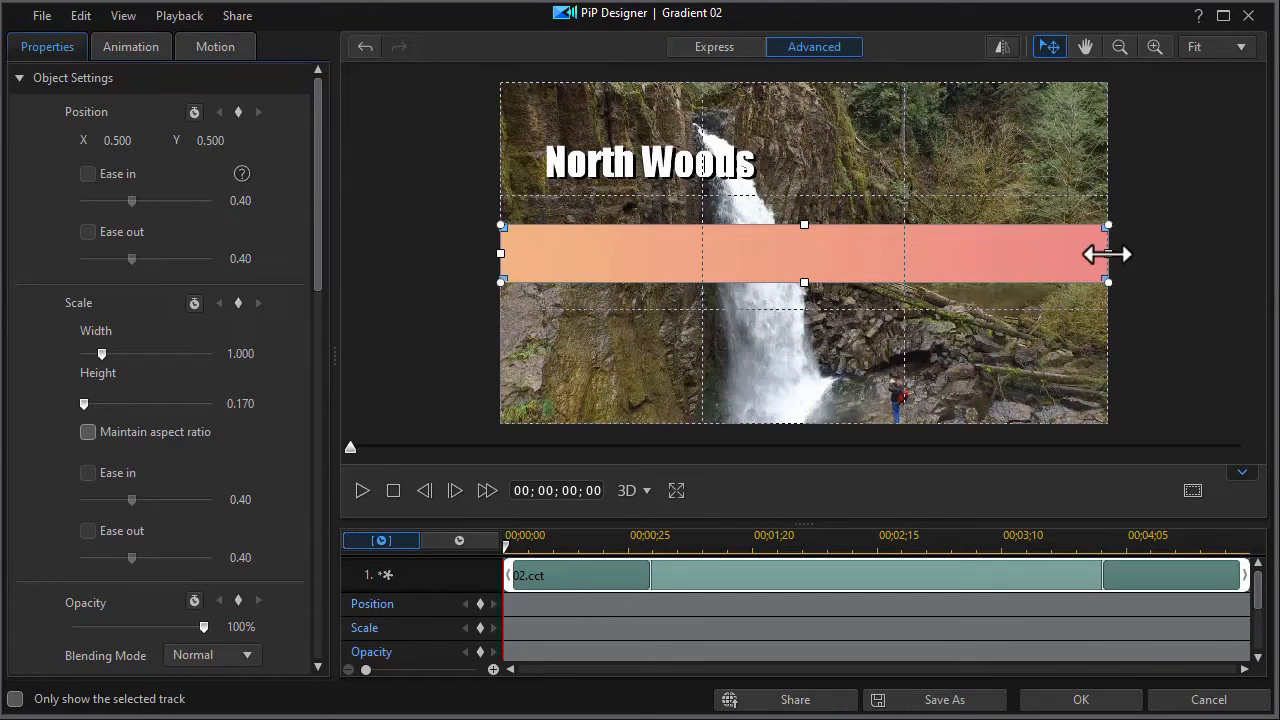
pyautogui.moveTo(1101, 253); pyautogui.dragTo(980, 263)
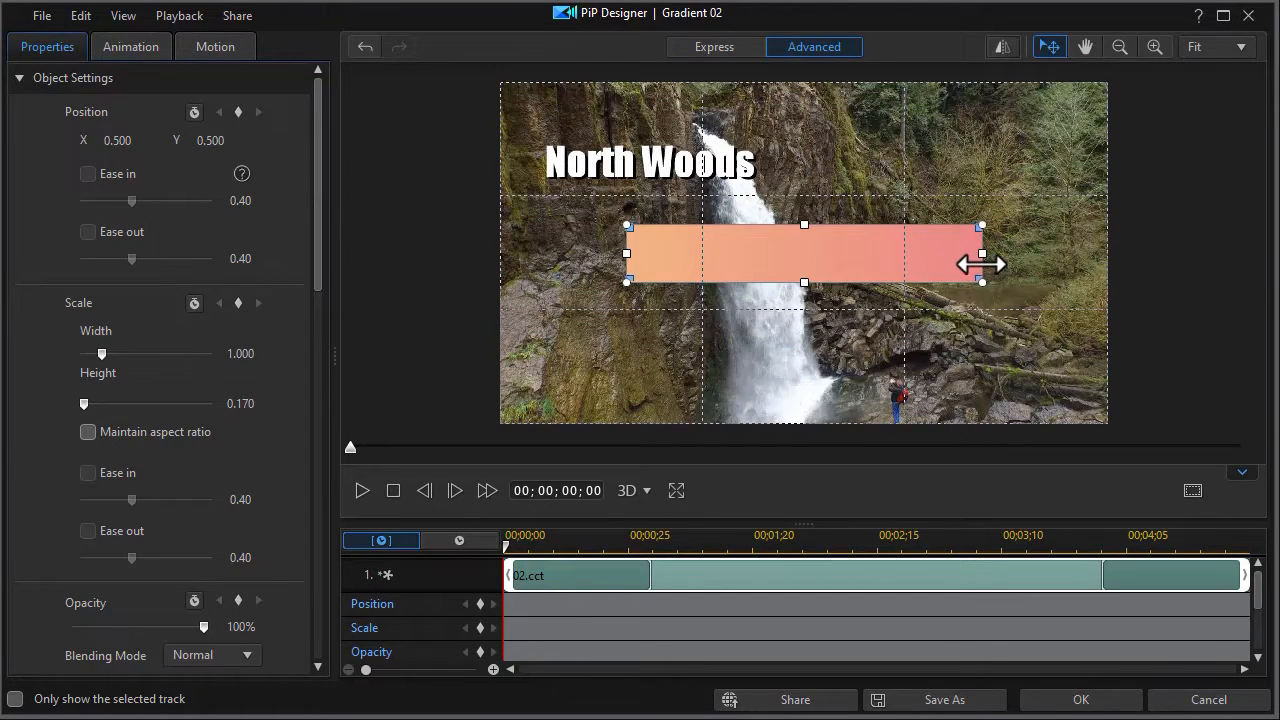
# Move the gradient bar over the North Woods text, at about X 0.289, Y 0.234, and apply the changes
pyautogui.moveTo(811, 263); pyautogui.dragTo(680, 173)
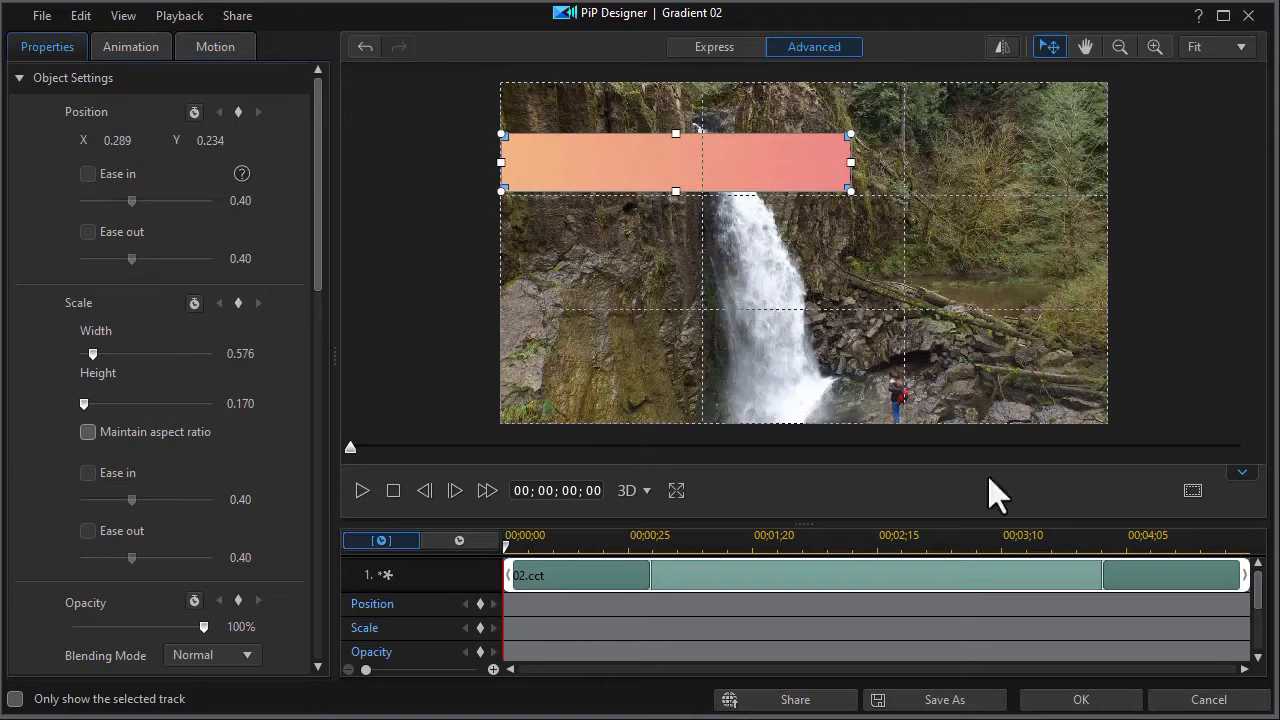
pyautogui.click(1078, 704)
pyautogui.moveTo(369, 566); pyautogui.dragTo(391, 568)
# Edit the gradient clip's colors, adding a stop near the middle of the gradient and coloring it bluish dark green
pyautogui.click(405, 625)
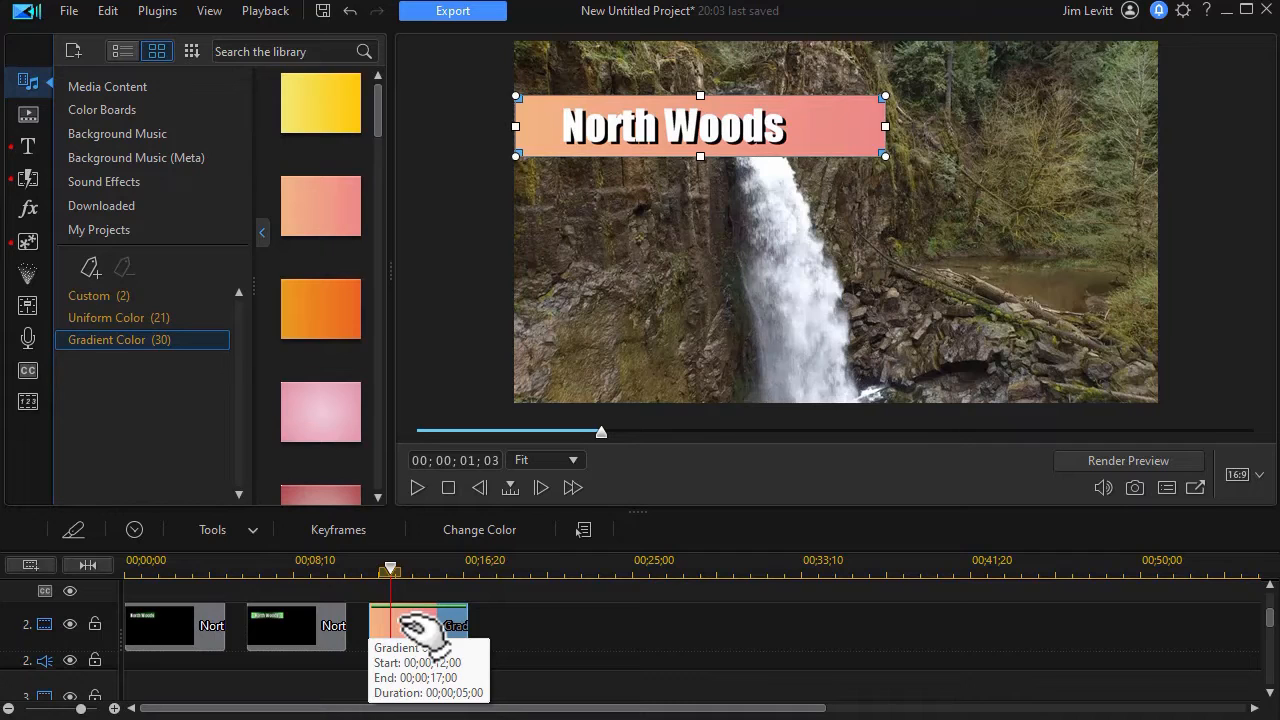
pyautogui.rightClick(412, 625)
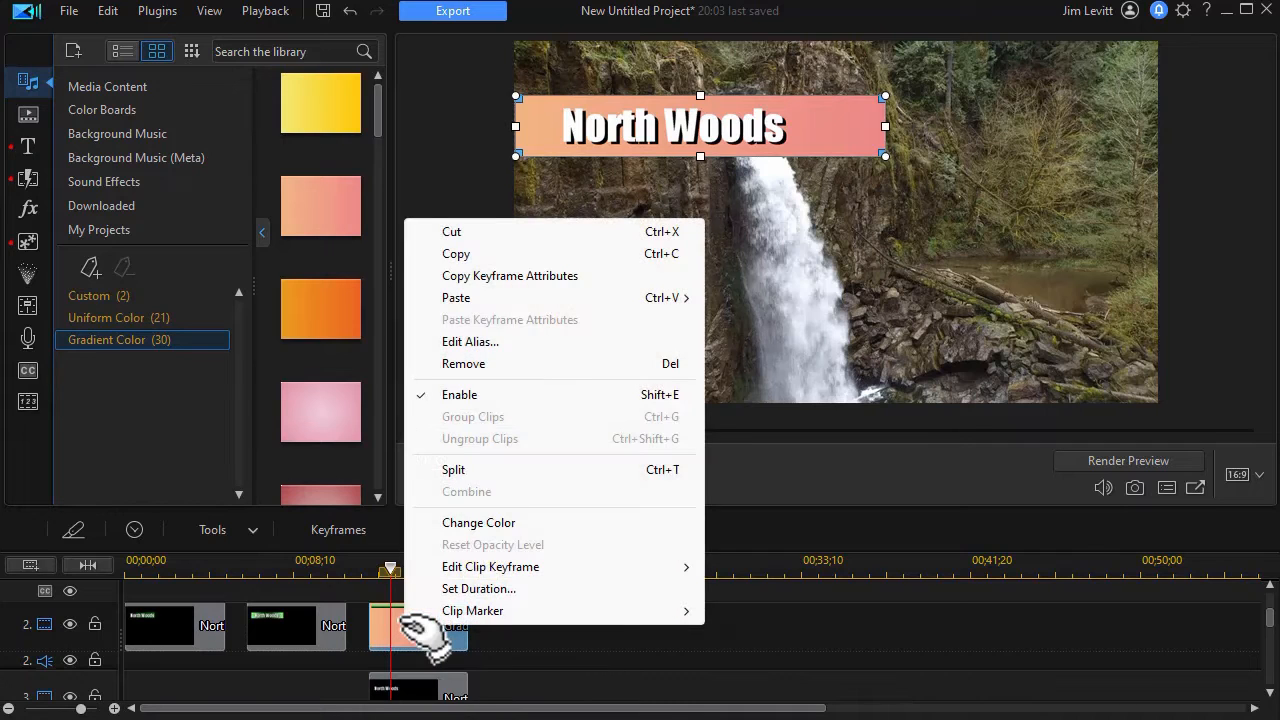
pyautogui.click(478, 523)
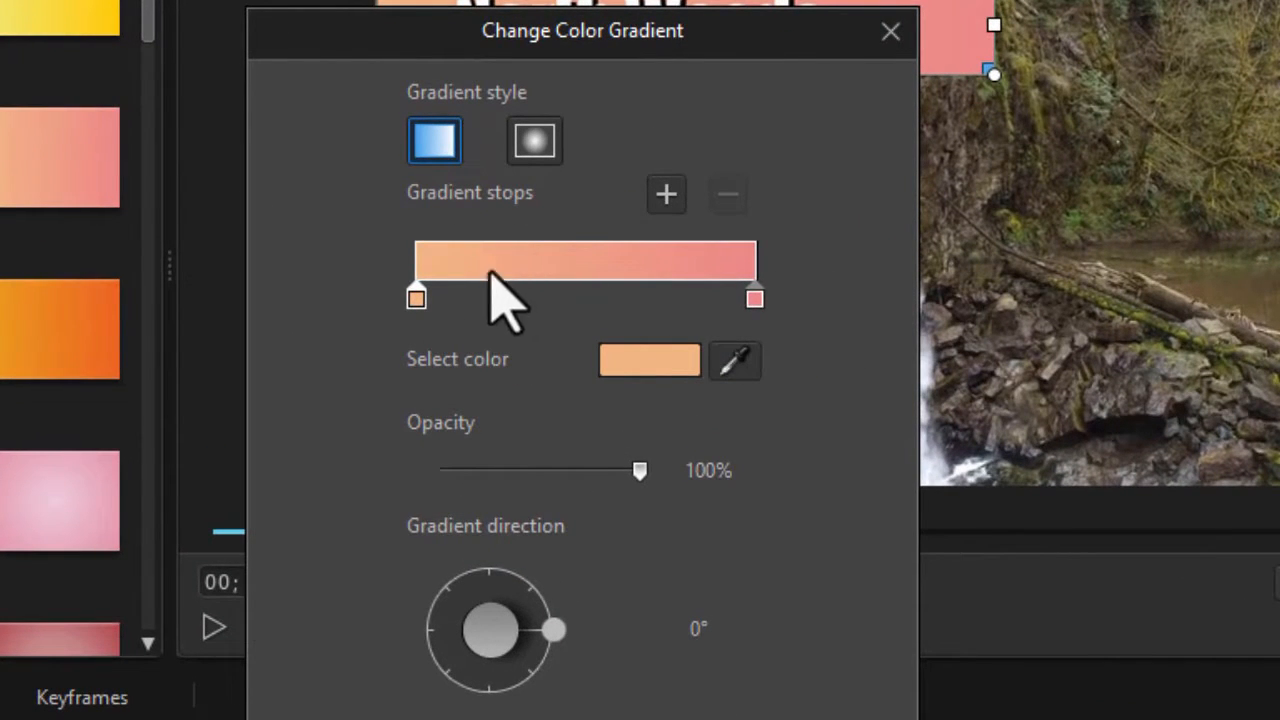
pyautogui.click(568, 296)
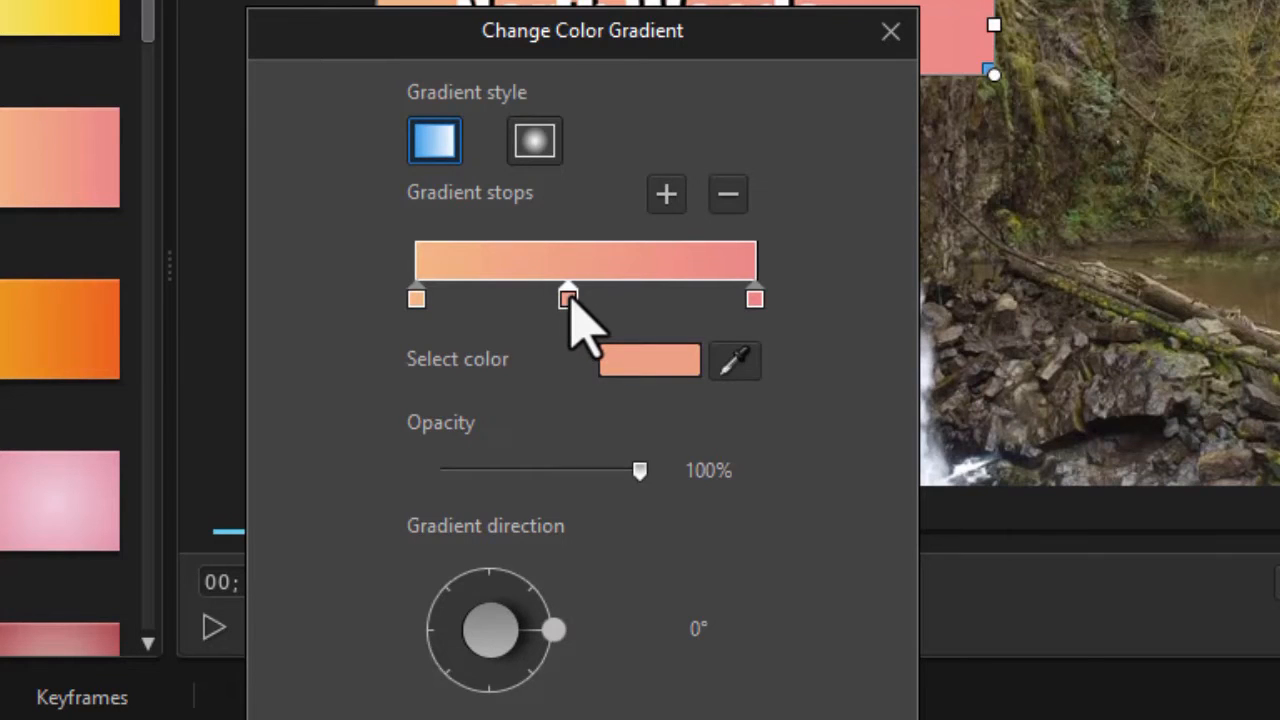
pyautogui.doubleClick(568, 296)
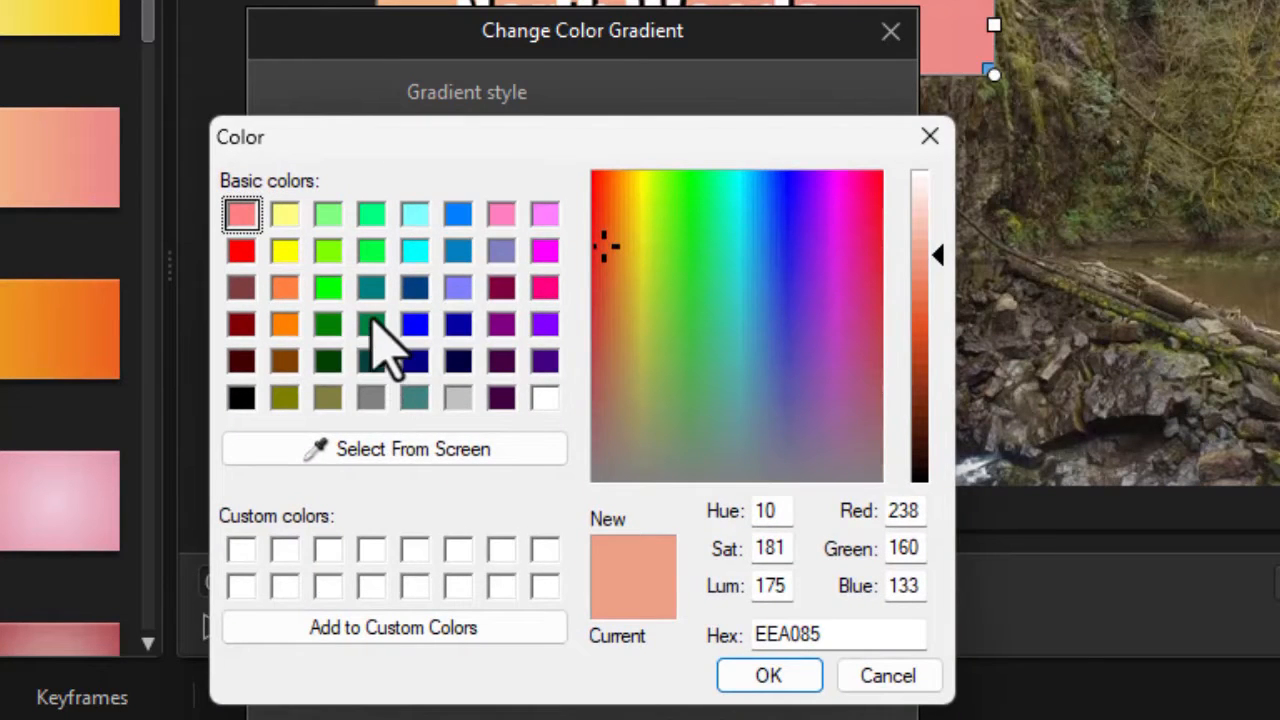
pyautogui.click(371, 323)
pyautogui.click(768, 676)
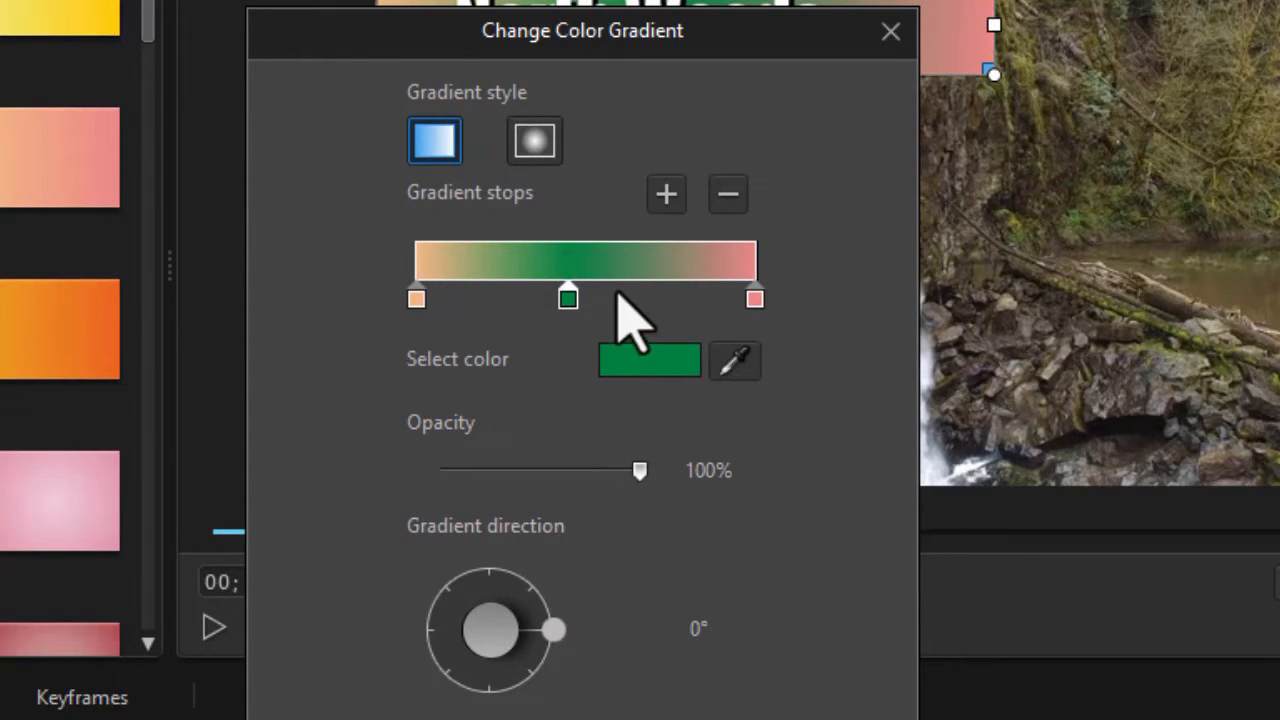
# Add a gradient stop just right of the middle one and set its color to green 008000
pyautogui.click(666, 194)
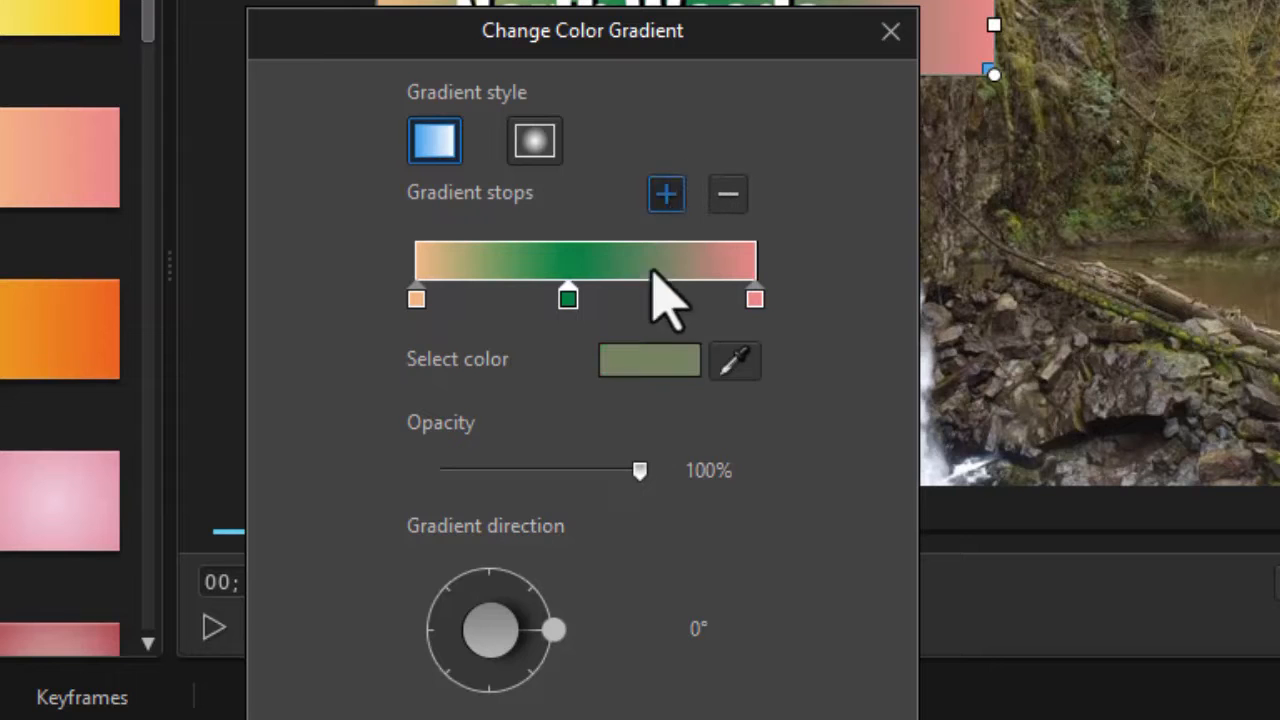
pyautogui.moveTo(659, 298); pyautogui.dragTo(633, 305)
pyautogui.click(645, 352)
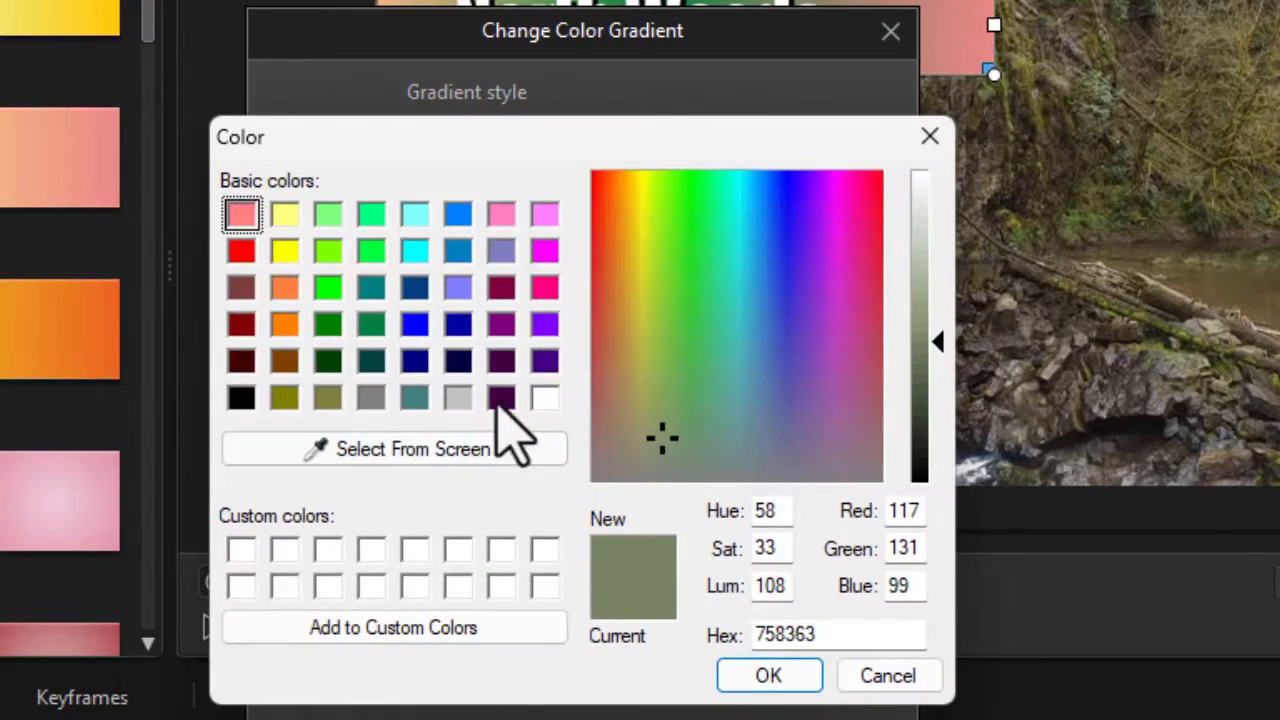
pyautogui.click(328, 323)
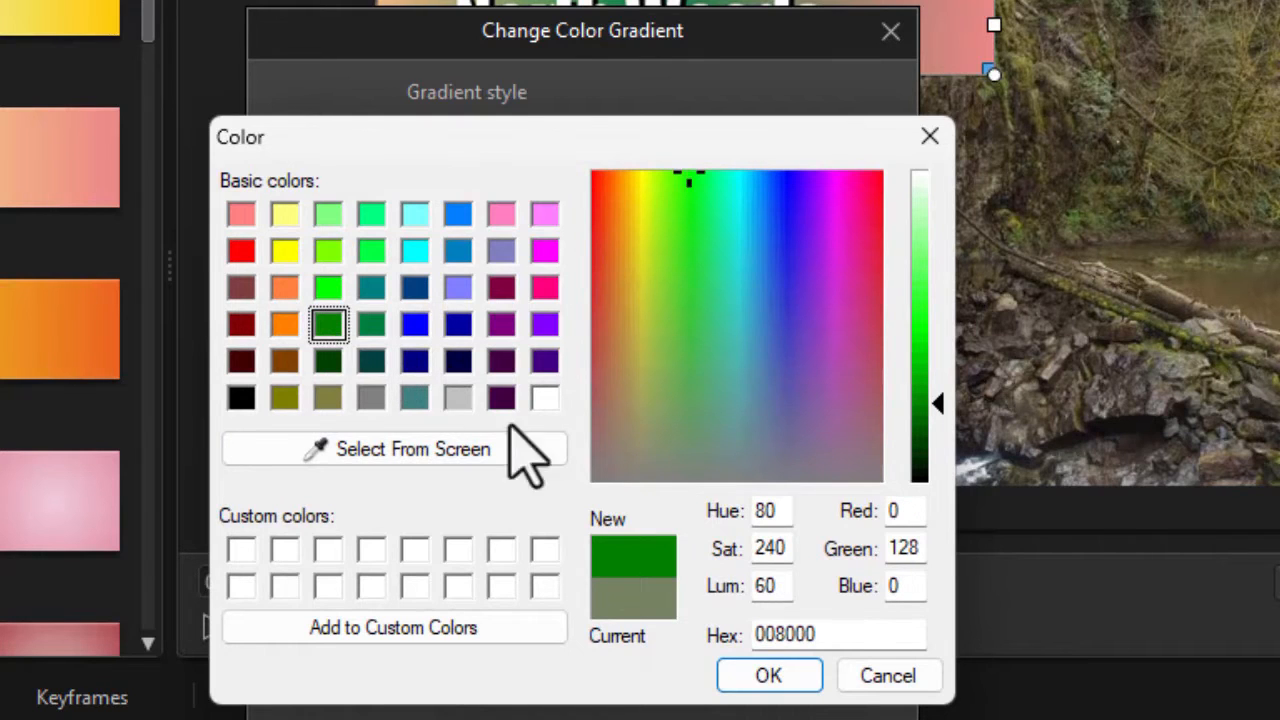
pyautogui.click(770, 680)
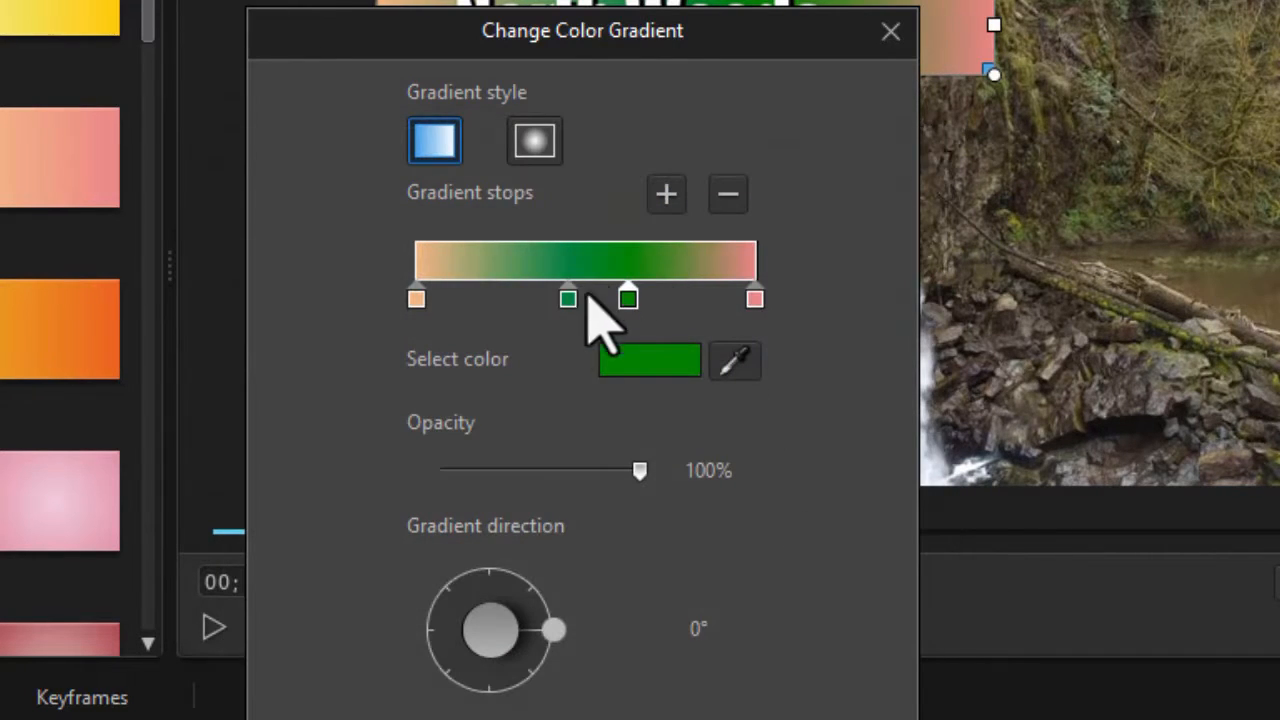
# Add another gradient stop, move it left of the middle one and set its color to green 008000
pyautogui.click(666, 194)
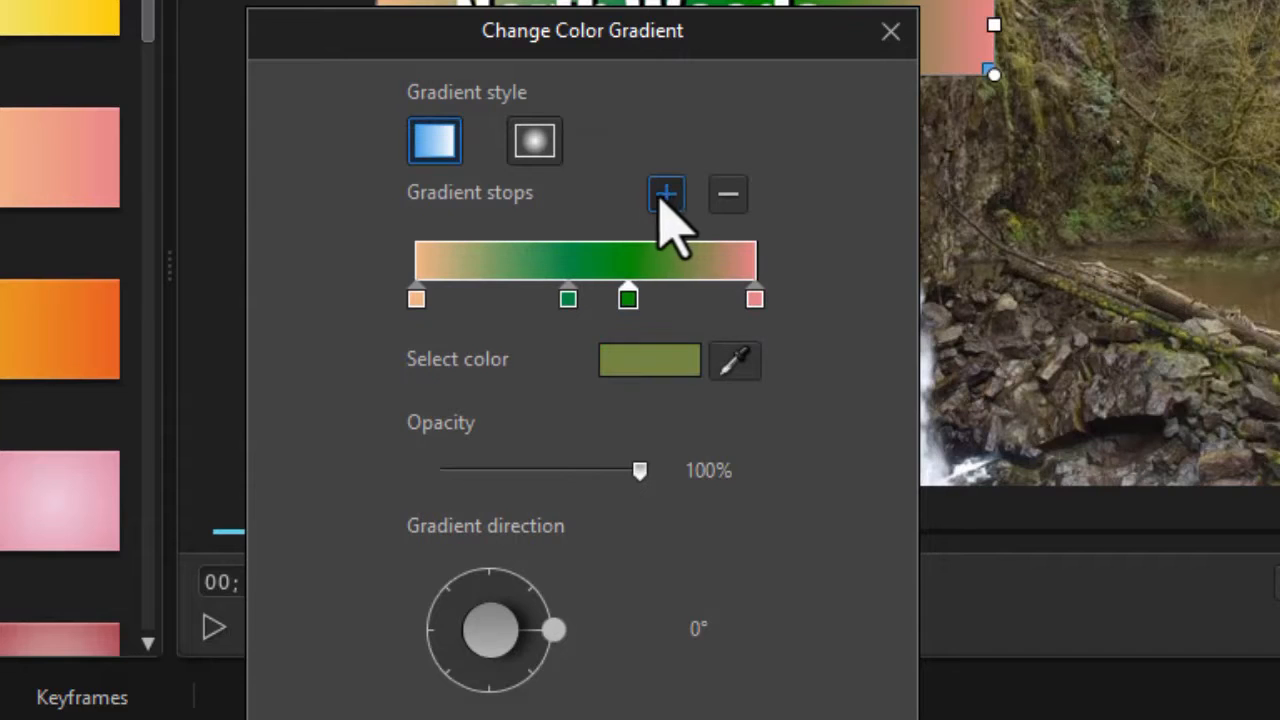
pyautogui.moveTo(689, 305); pyautogui.dragTo(499, 305)
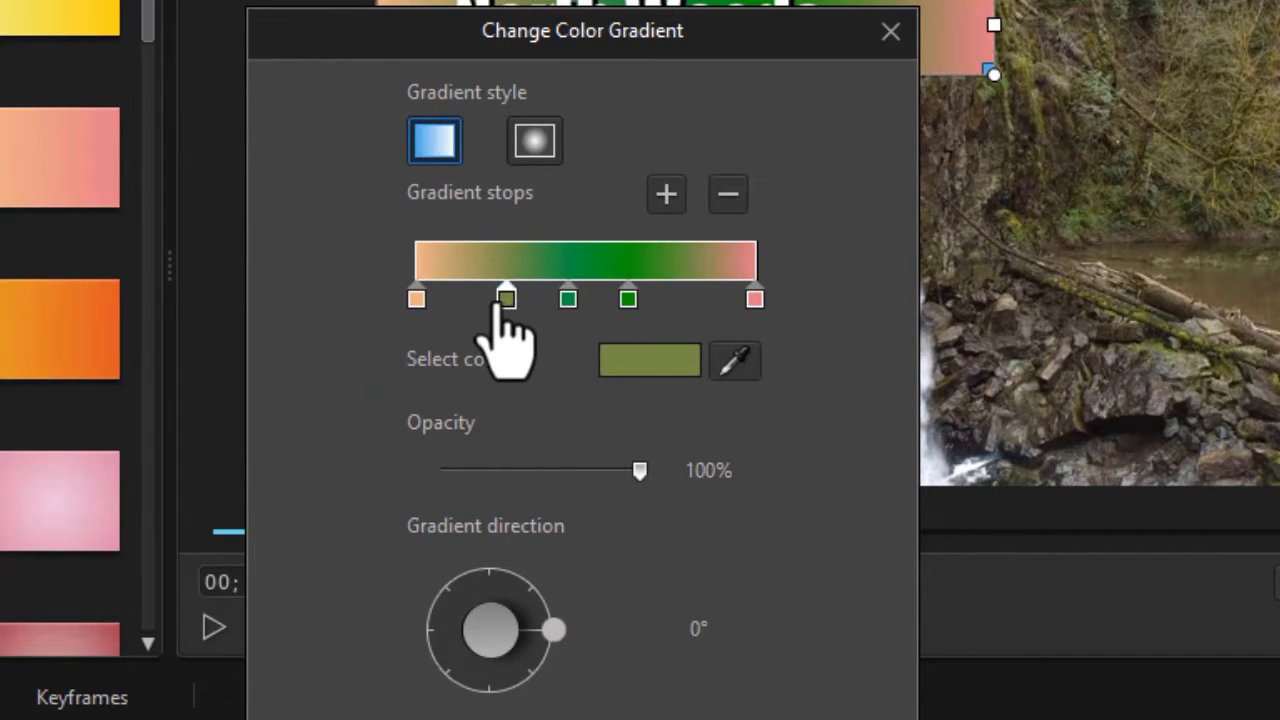
pyautogui.doubleClick(499, 300)
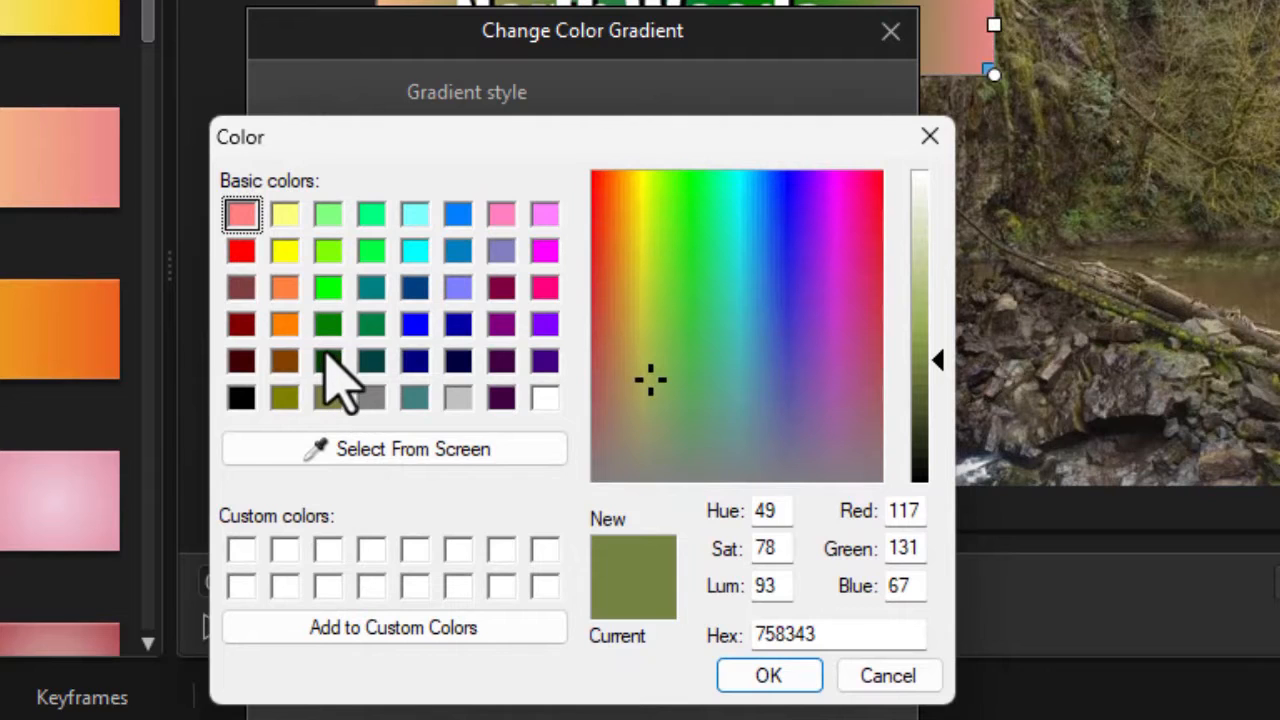
pyautogui.click(328, 324)
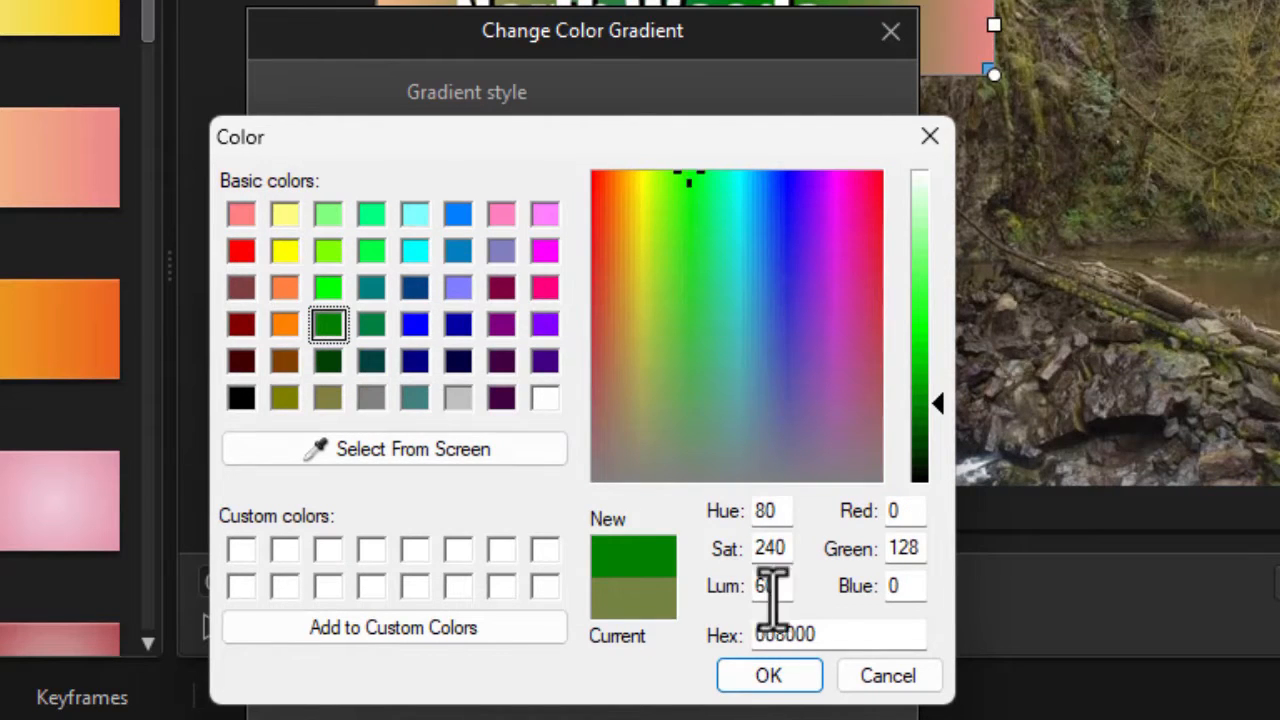
pyautogui.click(772, 677)
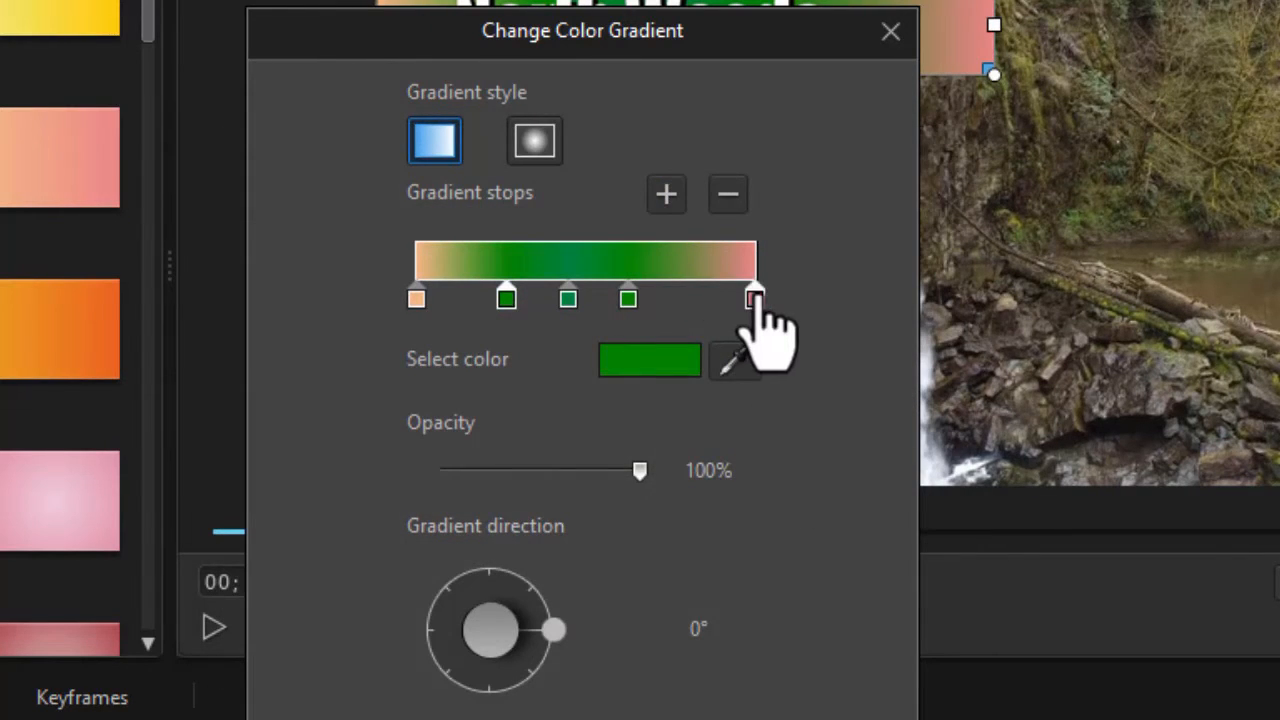
# Set the color of the gradient's right end stop to bright green 00FF00
pyautogui.doubleClick(755, 298)
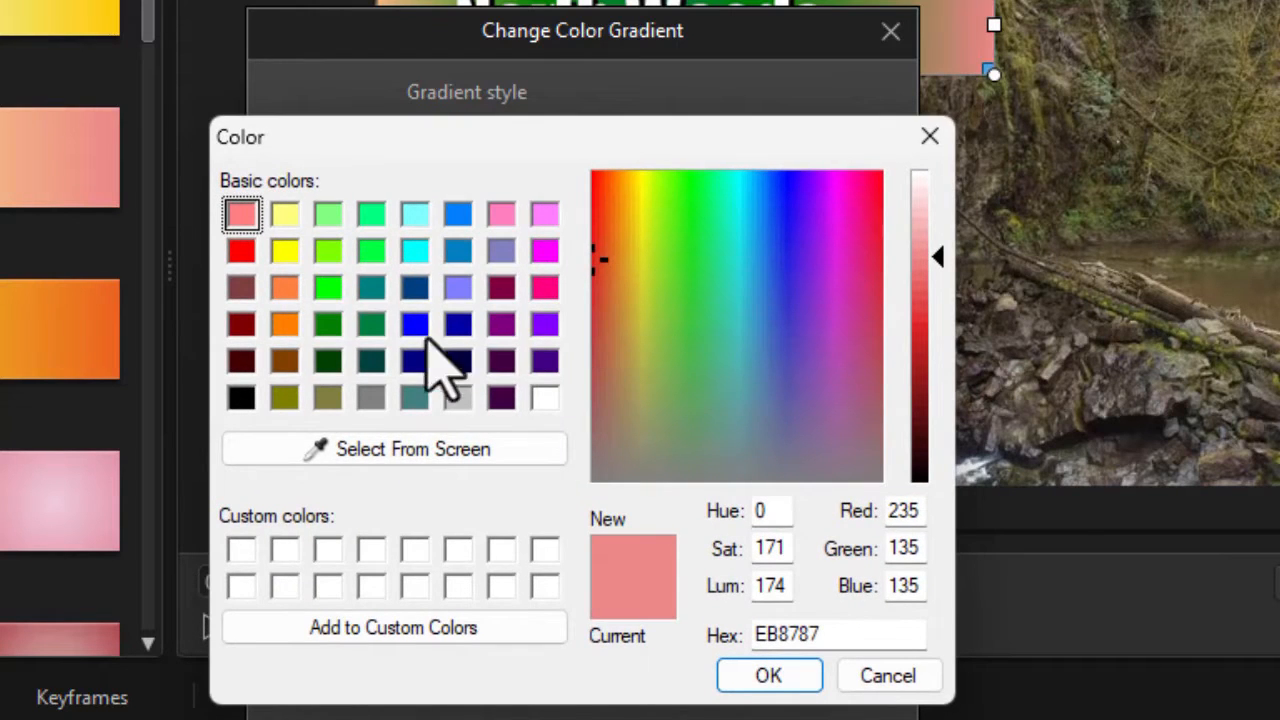
pyautogui.click(330, 288)
pyautogui.click(768, 676)
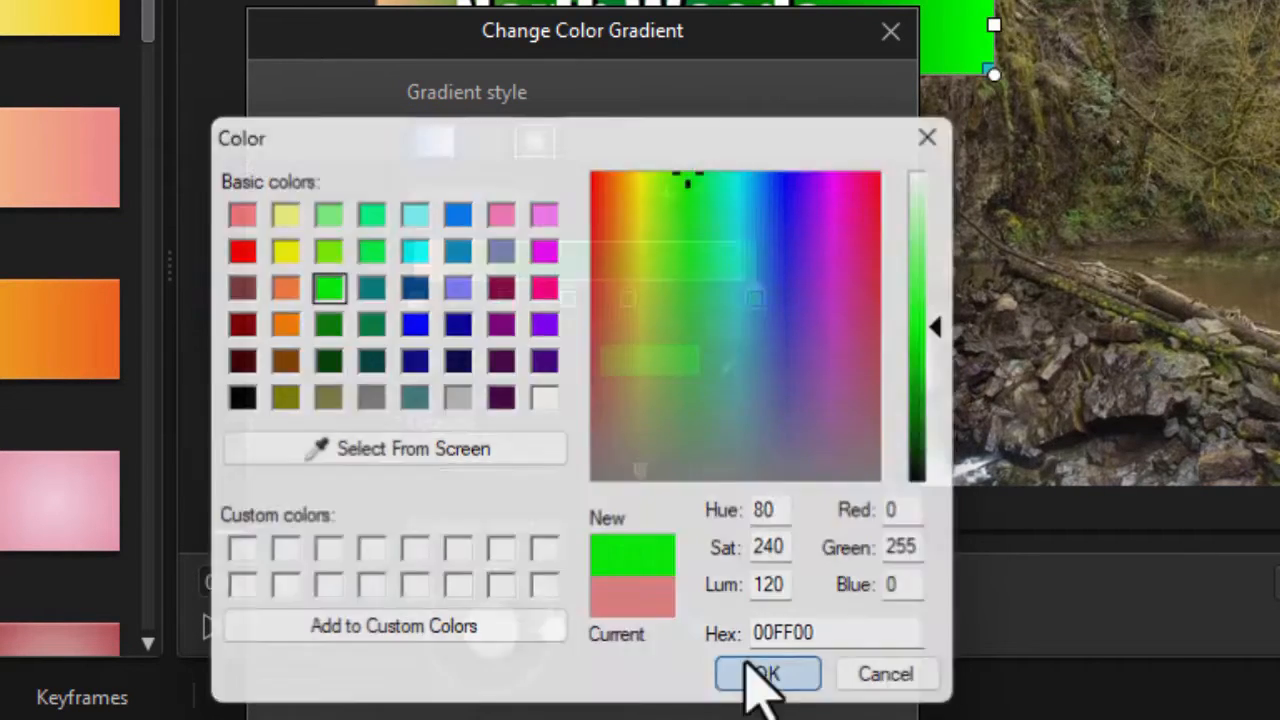
# Set the color of the gradient's left end stop to bright green 00FF00
pyautogui.click(416, 302)
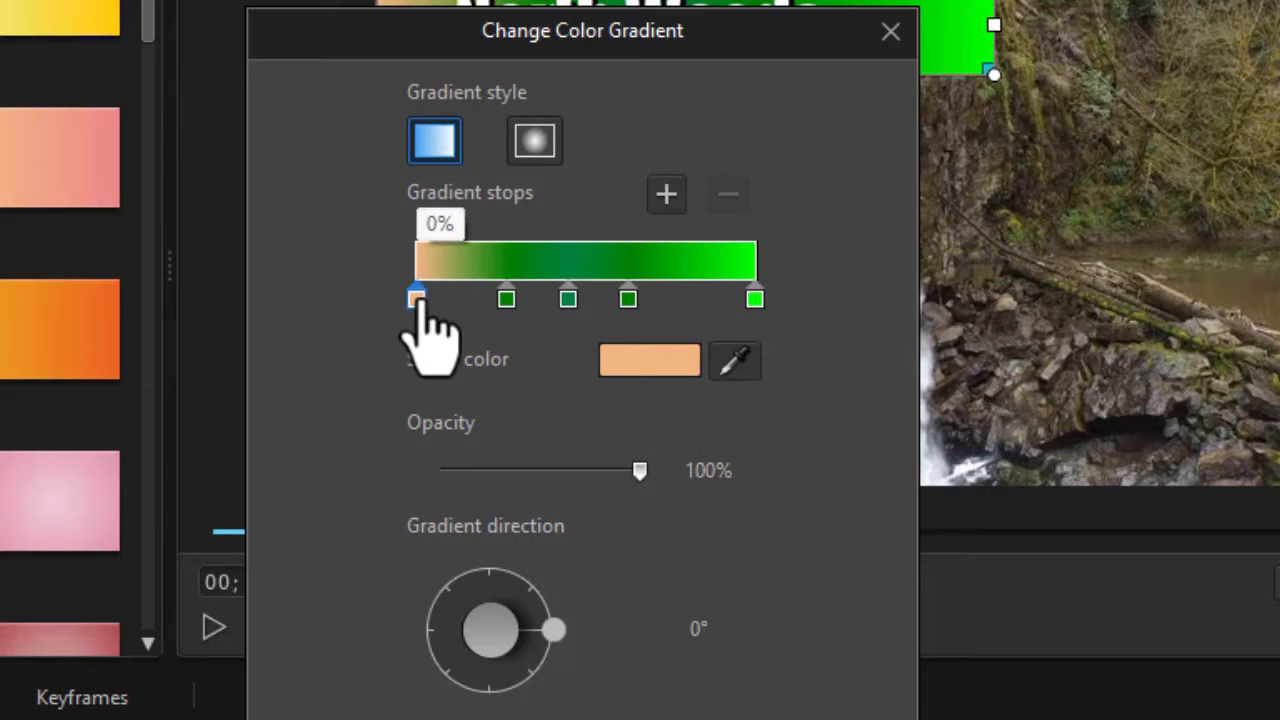
pyautogui.doubleClick(416, 302)
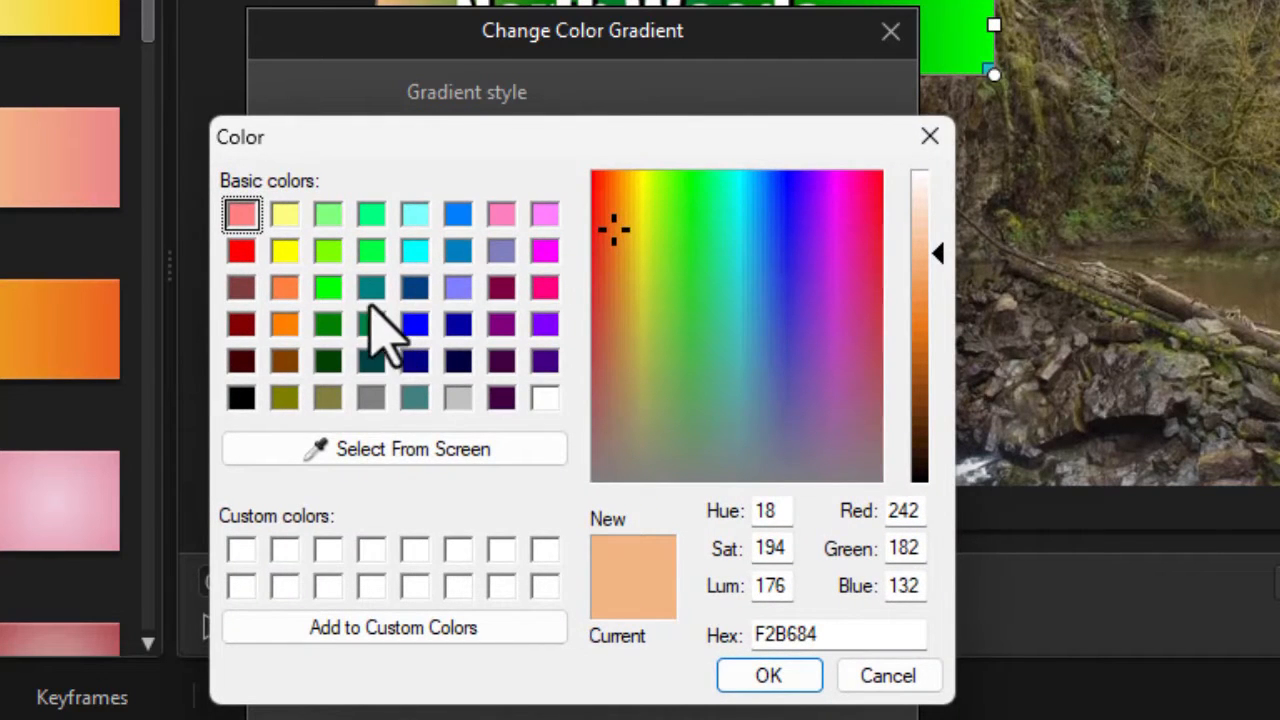
pyautogui.click(330, 288)
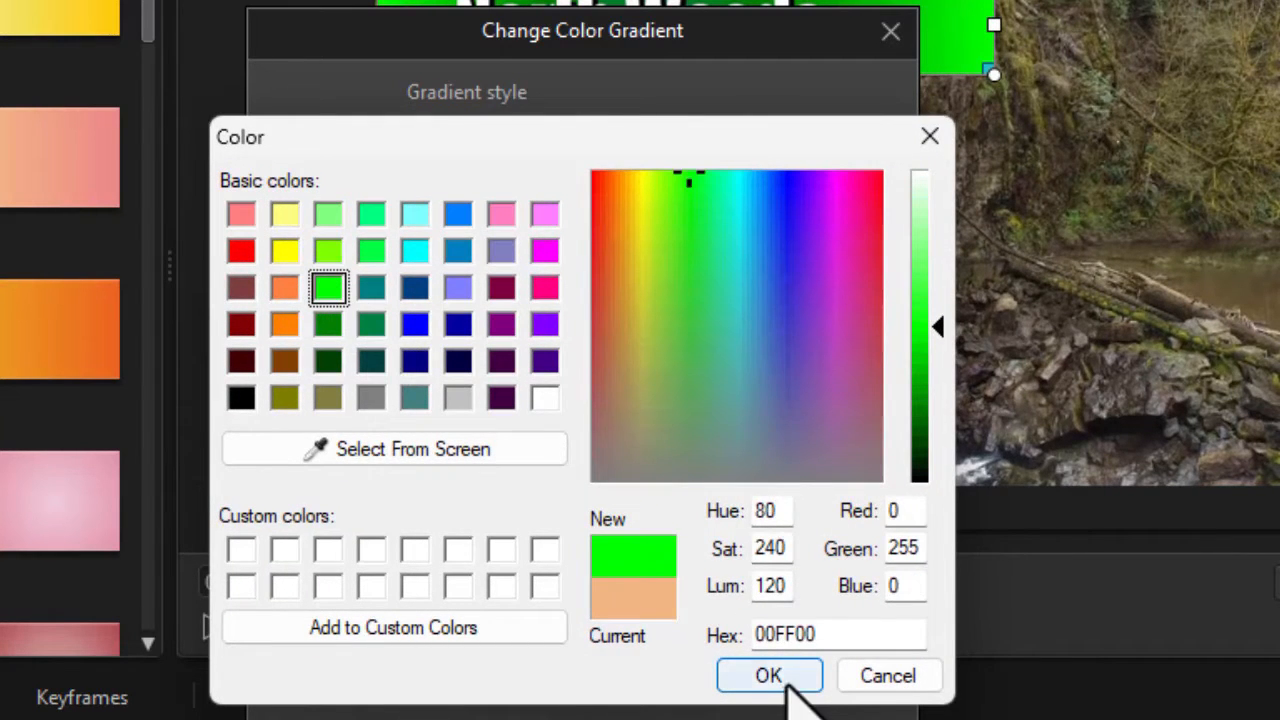
pyautogui.click(783, 675)
# Use the linear gradient style with a direction of 270° and apply the recolored gradient to the clip
pyautogui.moveTo(646, 29); pyautogui.dragTo(1, 26)
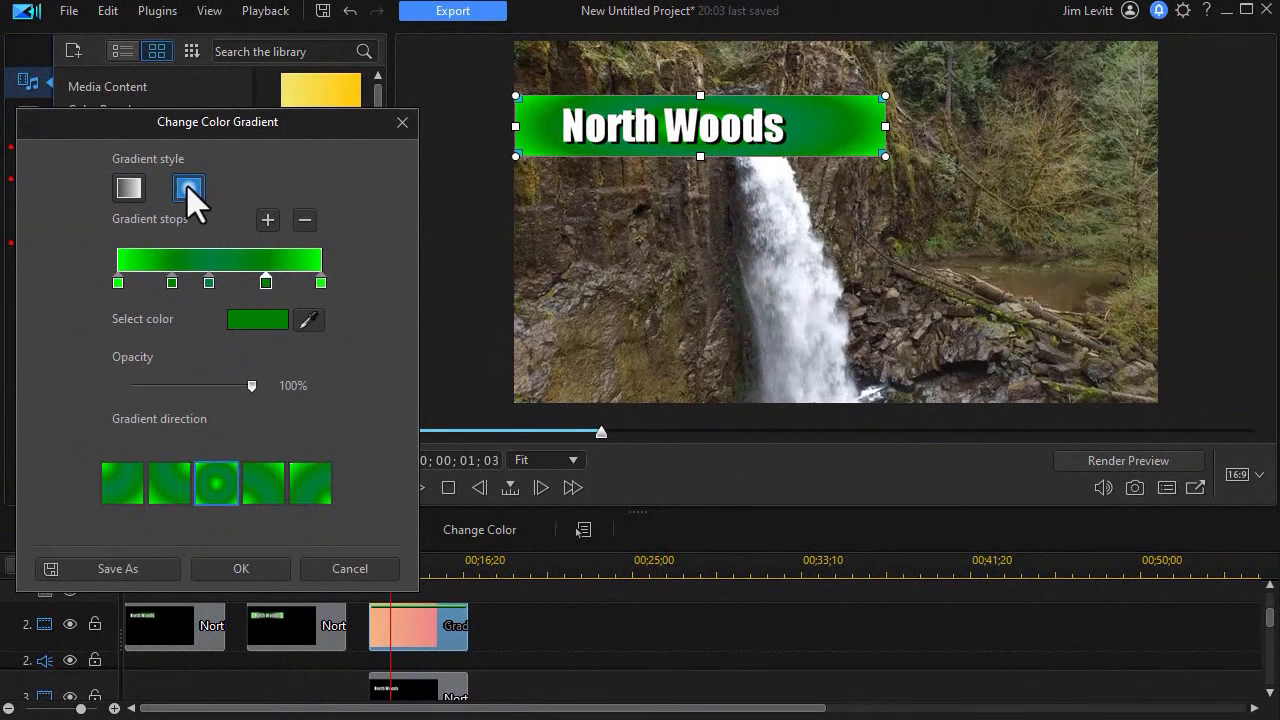
pyautogui.click(128, 188)
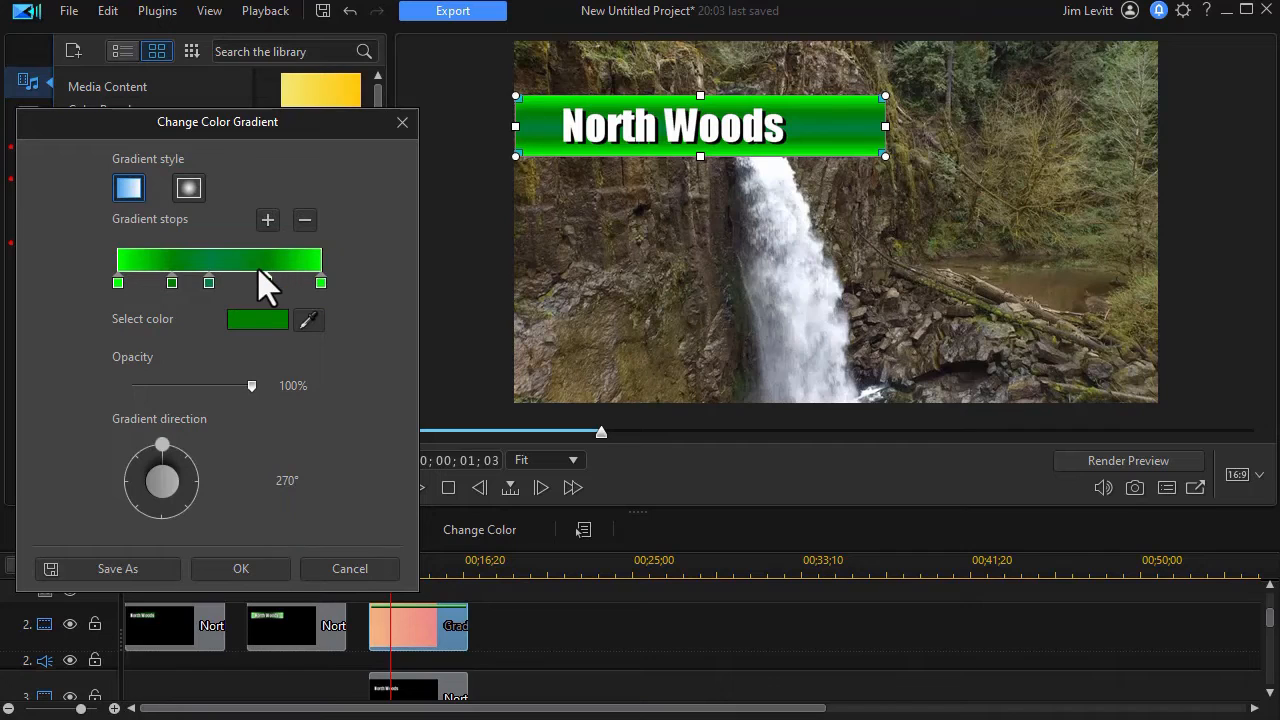
pyautogui.click(262, 570)
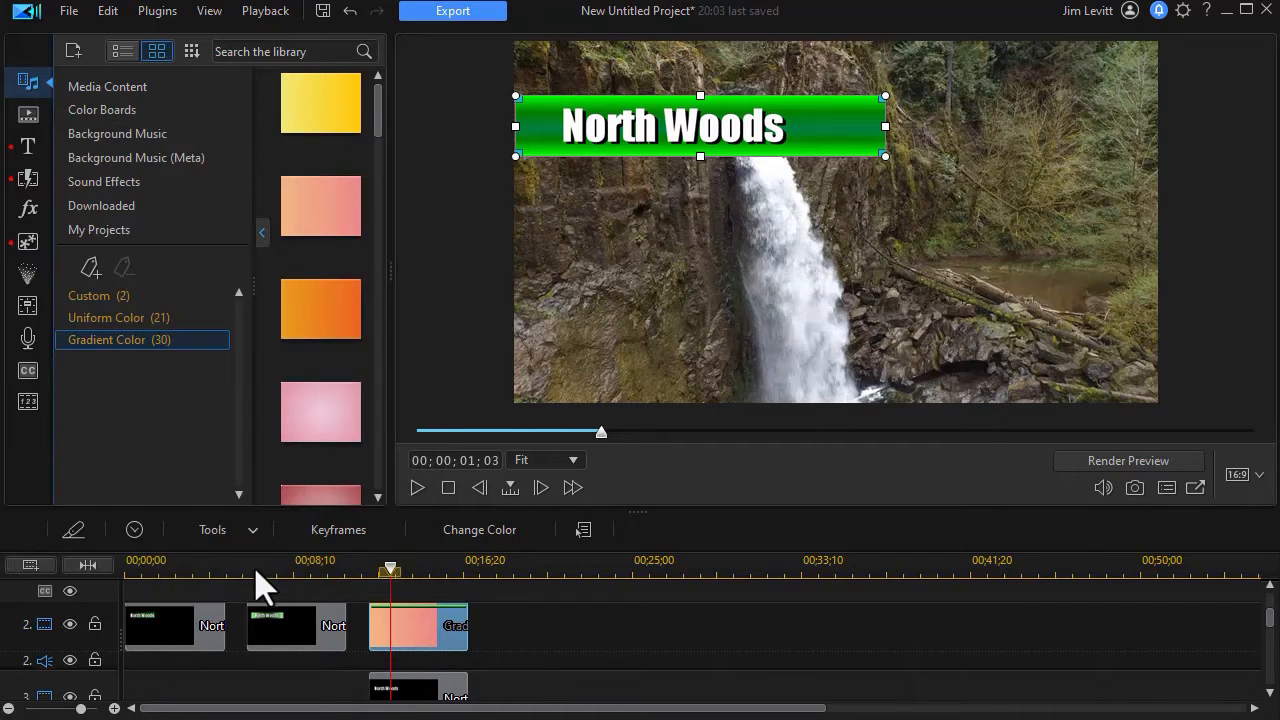
# In PiP Designer, lower the gradient clip's opacity to 60% and narrow it evenly around the title to a width of 0.423
pyautogui.doubleClick(433, 637)
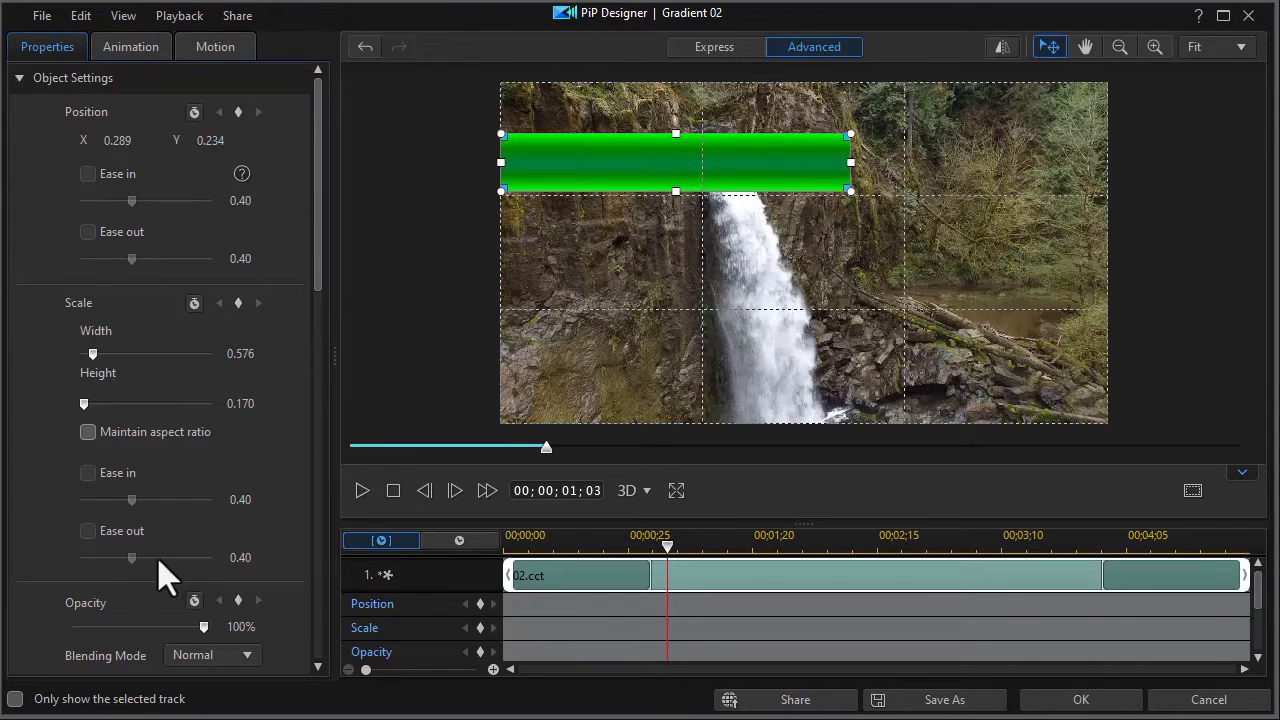
pyautogui.moveTo(204, 627); pyautogui.dragTo(150, 628)
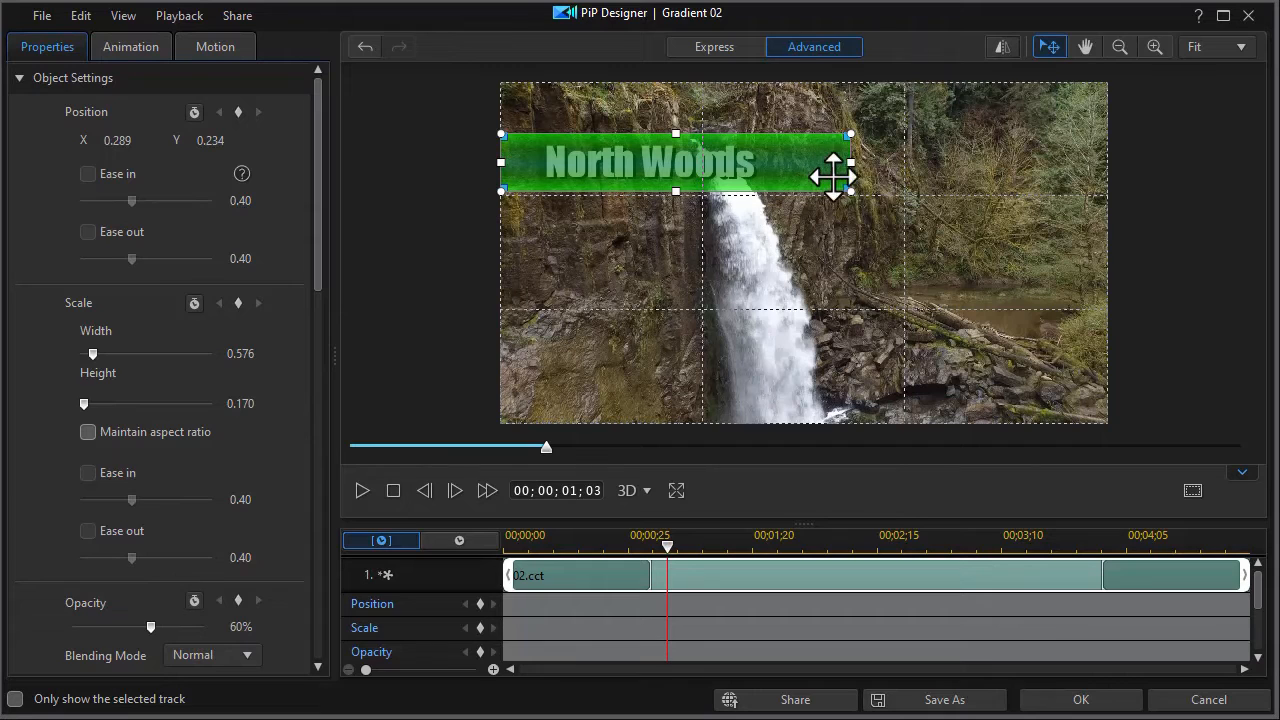
pyautogui.moveTo(853, 162); pyautogui.dragTo(800, 165)
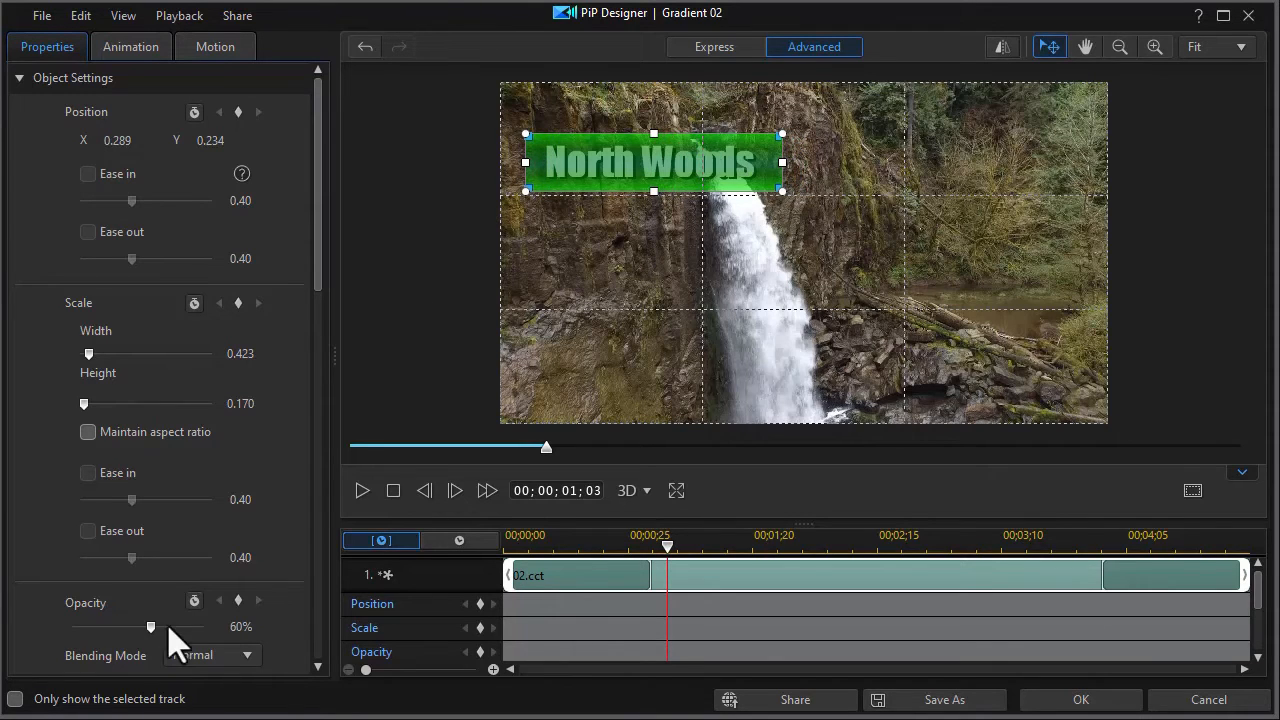
# Set the gradient clip's opacity to 100% and apply the PiP Designer changes
pyautogui.moveTo(150, 626); pyautogui.dragTo(193, 624)
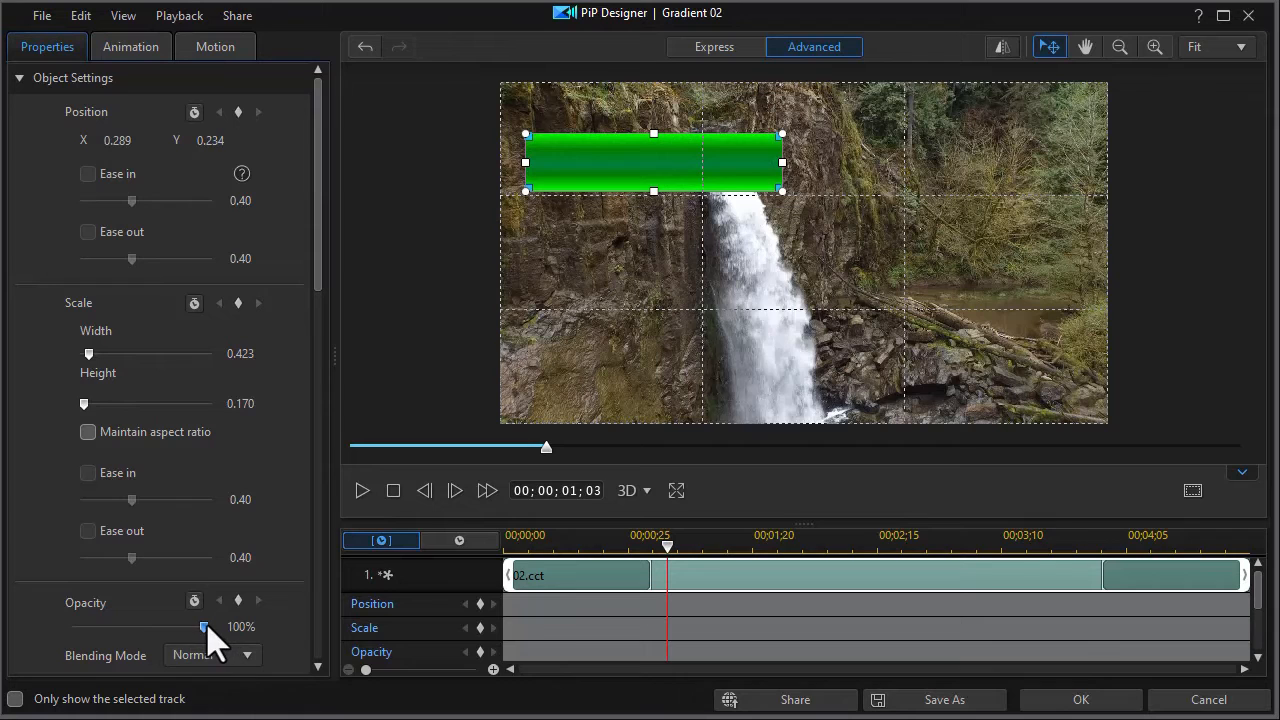
pyautogui.moveTo(204, 626)
pyautogui.mouseDown()
pyautogui.moveTo(137, 627)
pyautogui.moveTo(206, 626)
pyautogui.mouseUp()
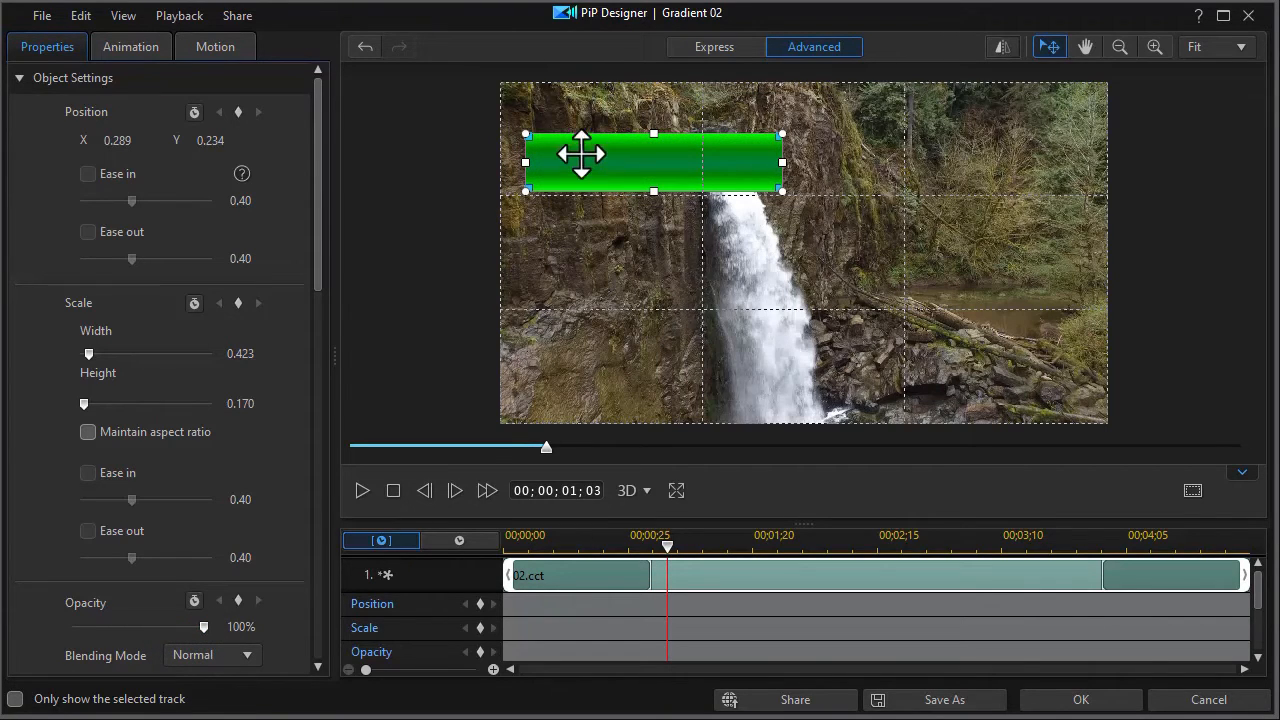
pyautogui.click(1105, 708)
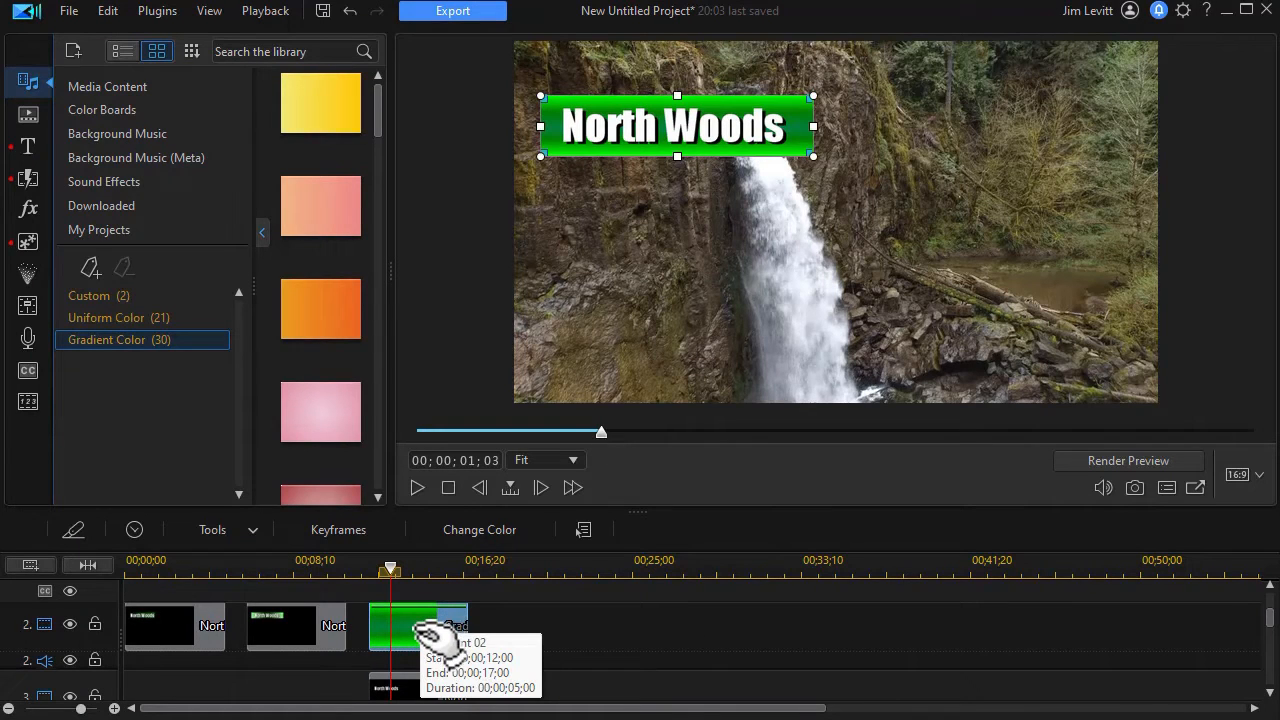
# Reopen the gradient clip's color settings and set the gradient direction to 0°
pyautogui.rightClick(421, 632)
pyautogui.click(501, 530)
pyautogui.moveTo(586, 472); pyautogui.dragTo(626, 487)
# Move the two dark green stops outward toward the ends, shift the bluish green stop toward the center, and apply the gradient
pyautogui.moveTo(558, 132); pyautogui.dragTo(184, 128)
pyautogui.moveTo(309, 292); pyautogui.dragTo(336, 304)
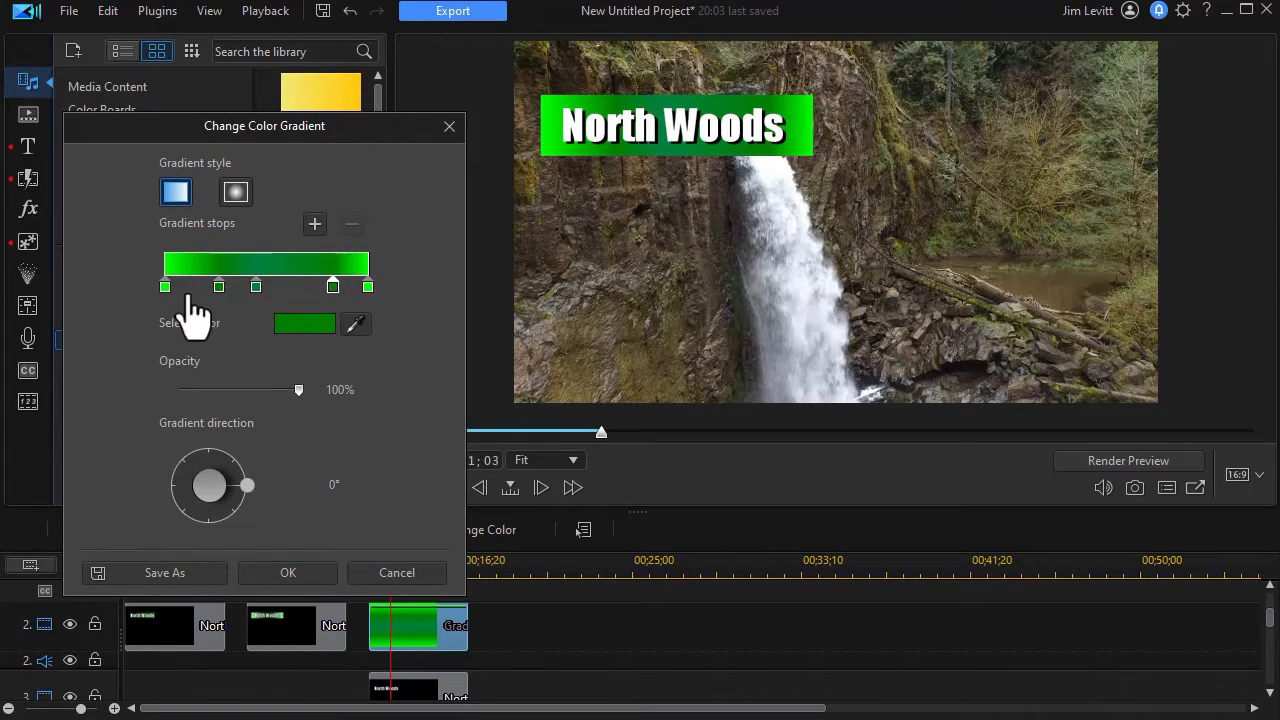
pyautogui.moveTo(219, 287); pyautogui.dragTo(260, 288)
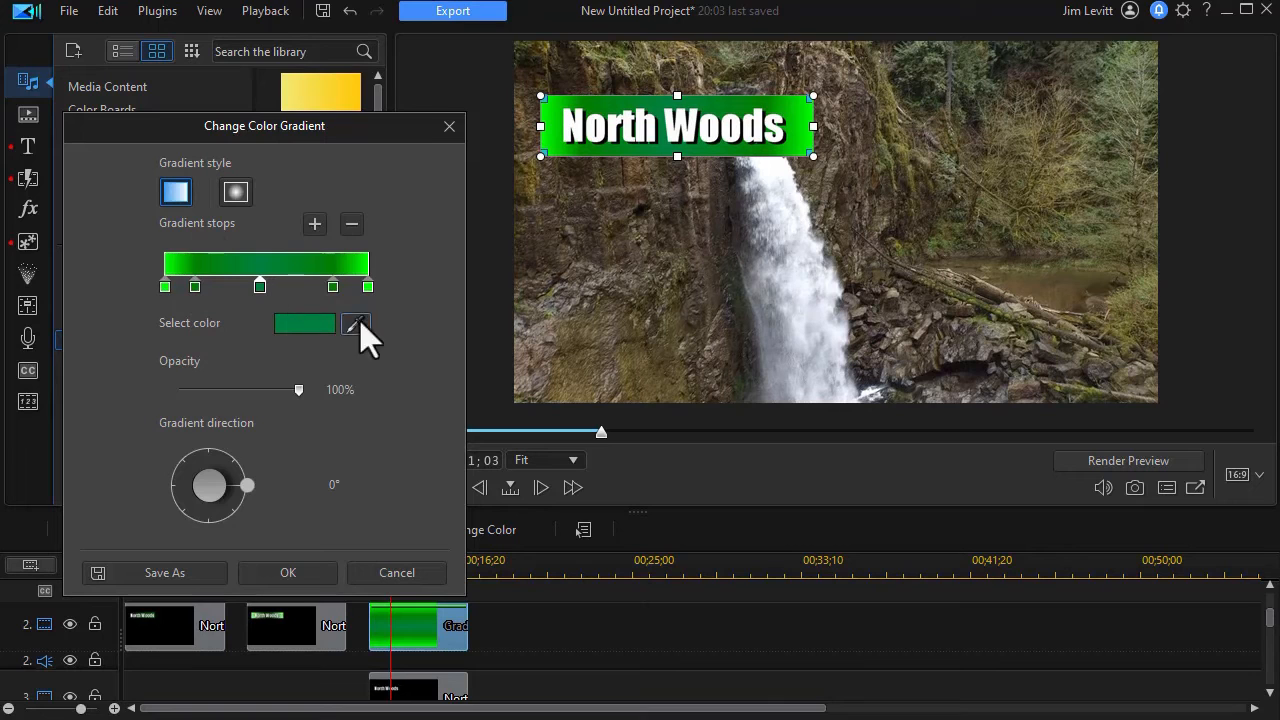
pyautogui.click(315, 574)
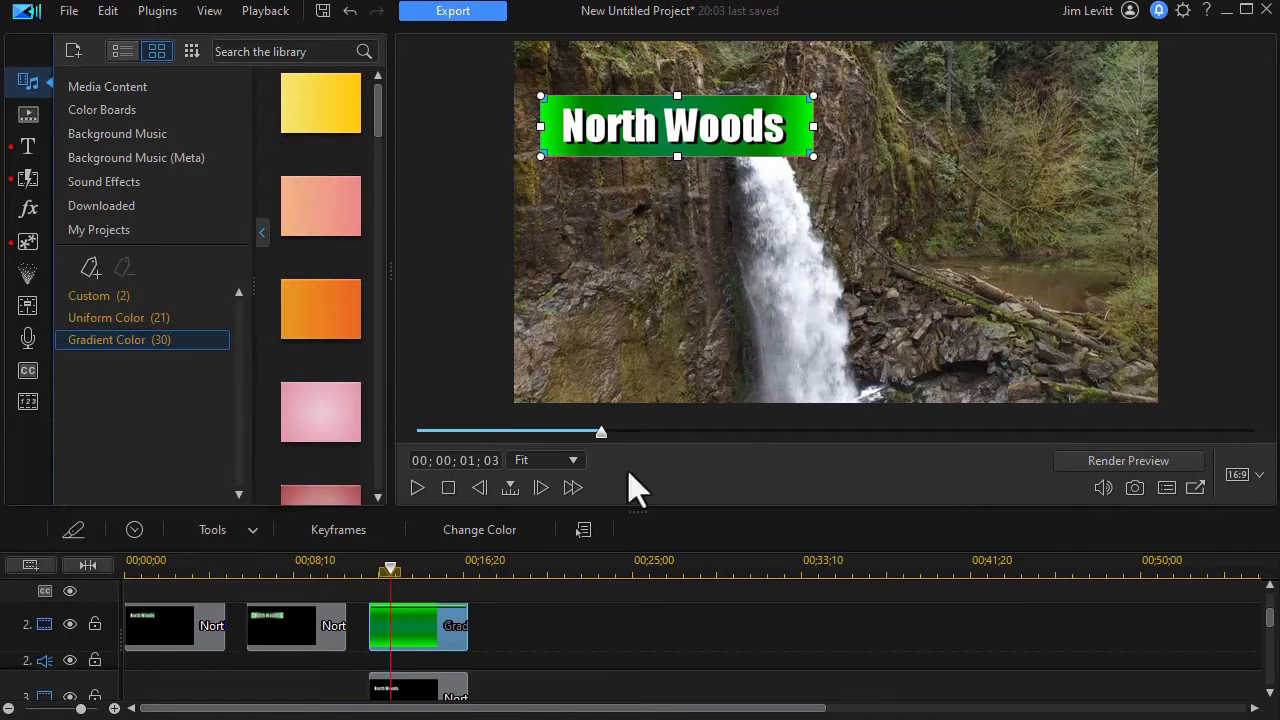
# Examine the gradient clip's scale, opacity, blending mode, rotation and other object settings in PiP Designer, and return to the timeline
pyautogui.doubleClick(447, 632)
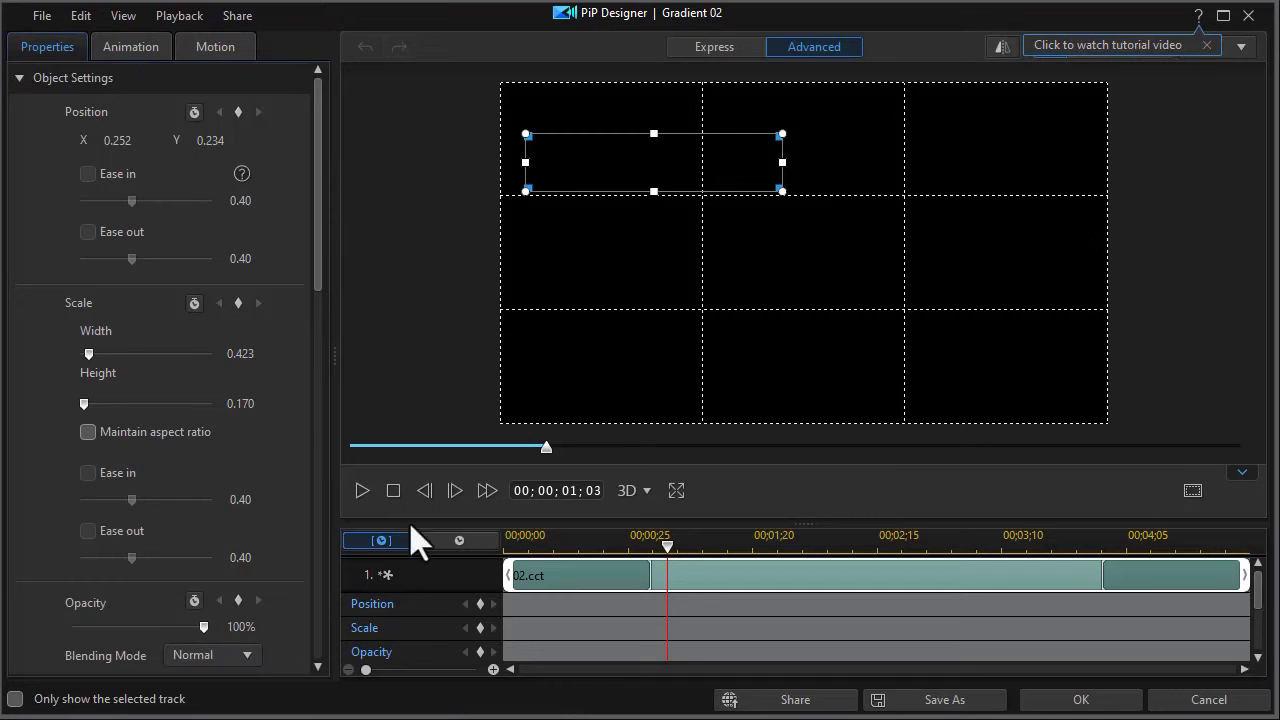
pyautogui.moveTo(320, 262); pyautogui.dragTo(329, 366)
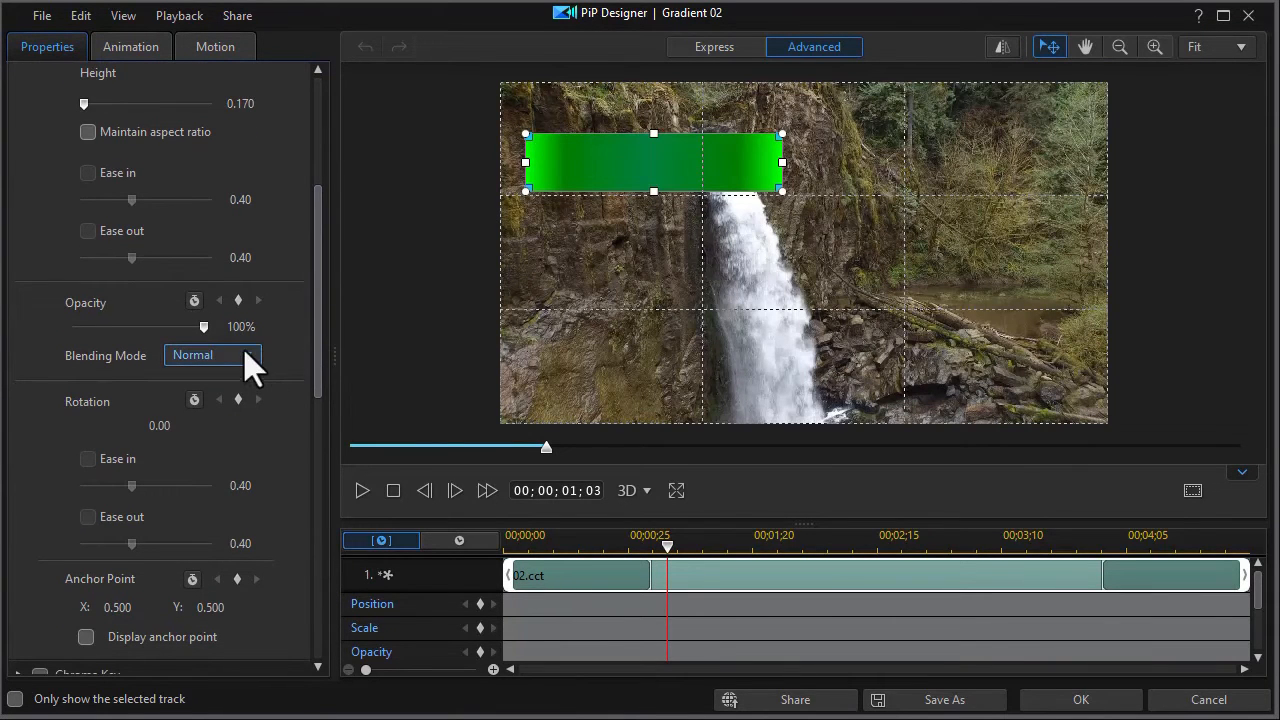
pyautogui.moveTo(318, 378); pyautogui.dragTo(328, 277)
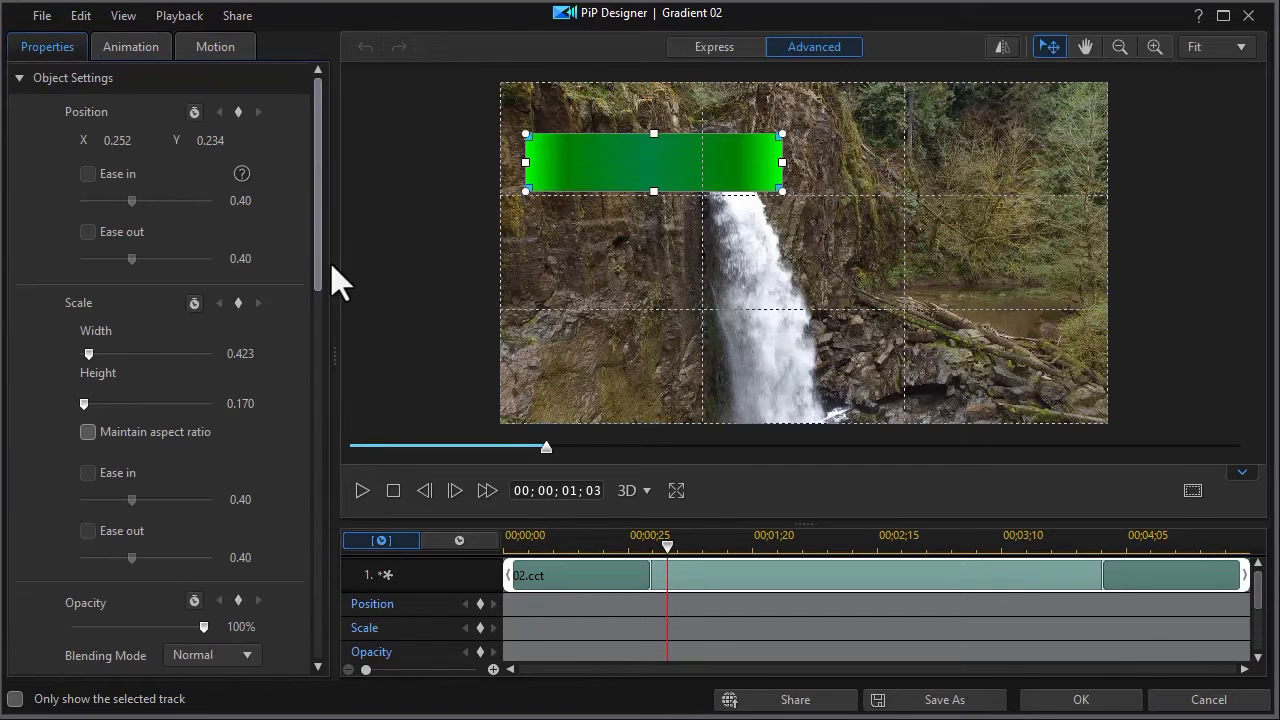
pyautogui.click(1075, 698)
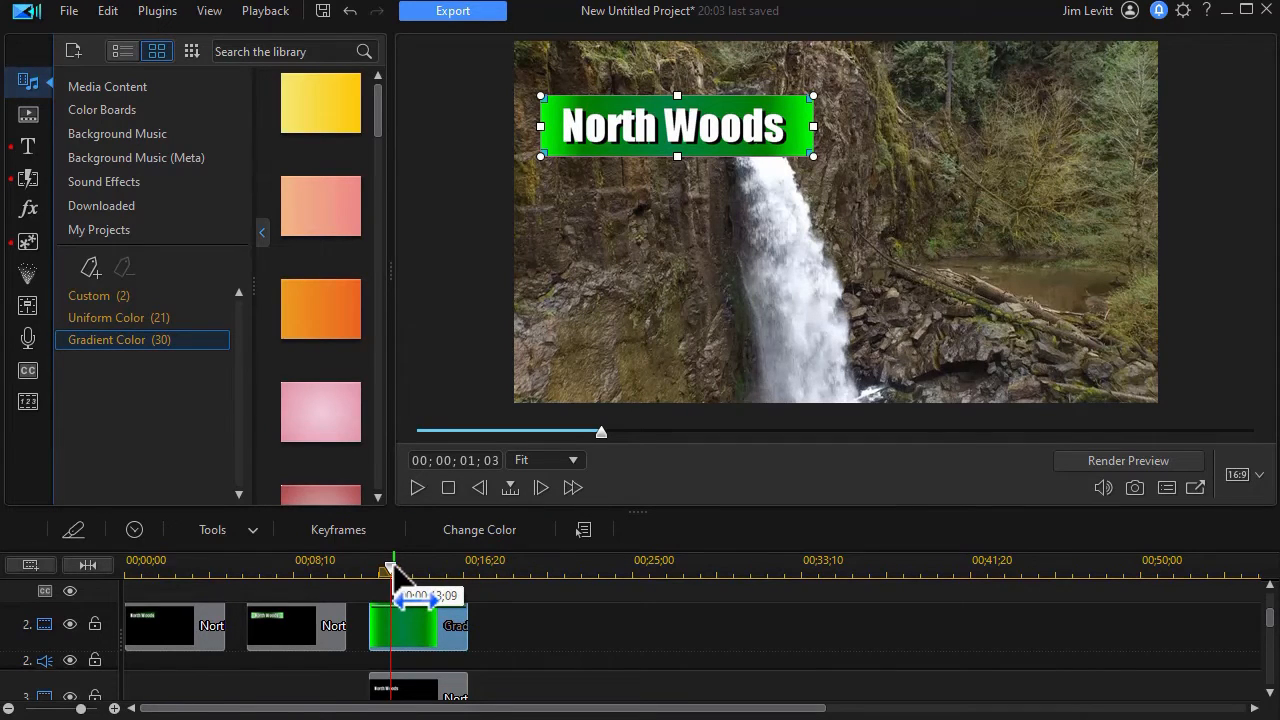
# Compare the title backdrops by previewing the second title, the gradient-backed title and the first title on the timeline
pyautogui.click(287, 560)
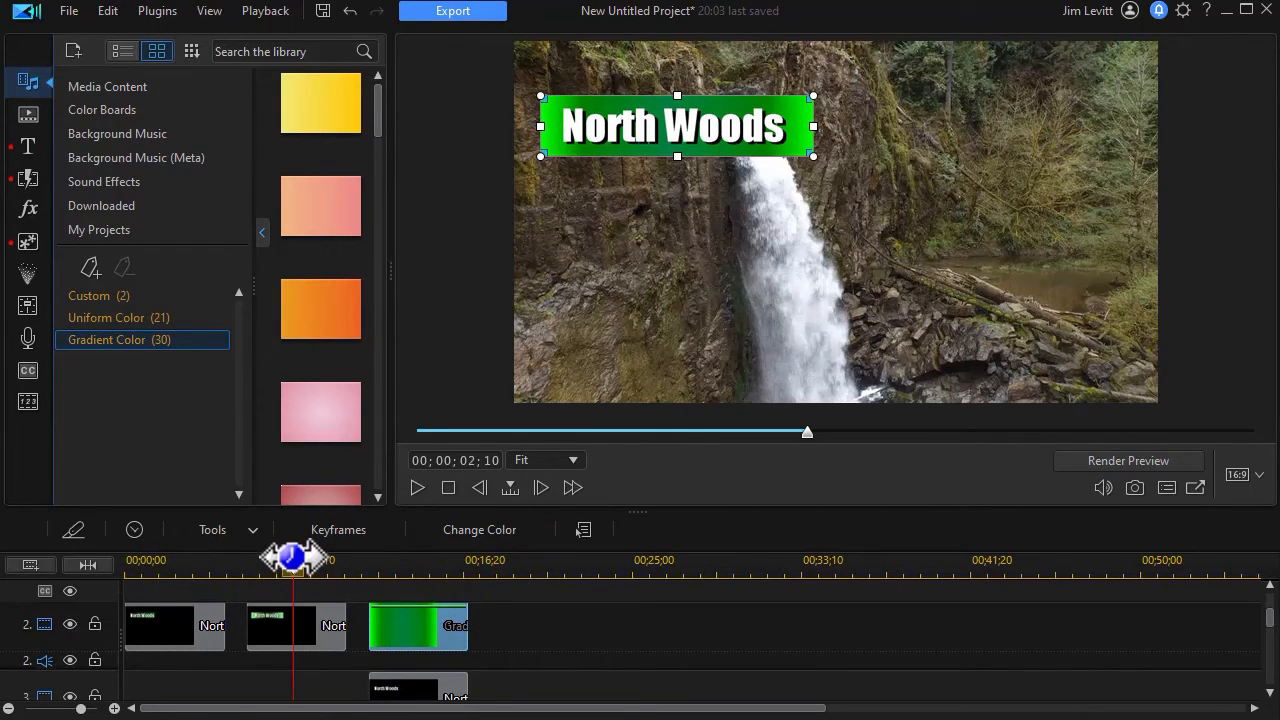
pyautogui.click(419, 563)
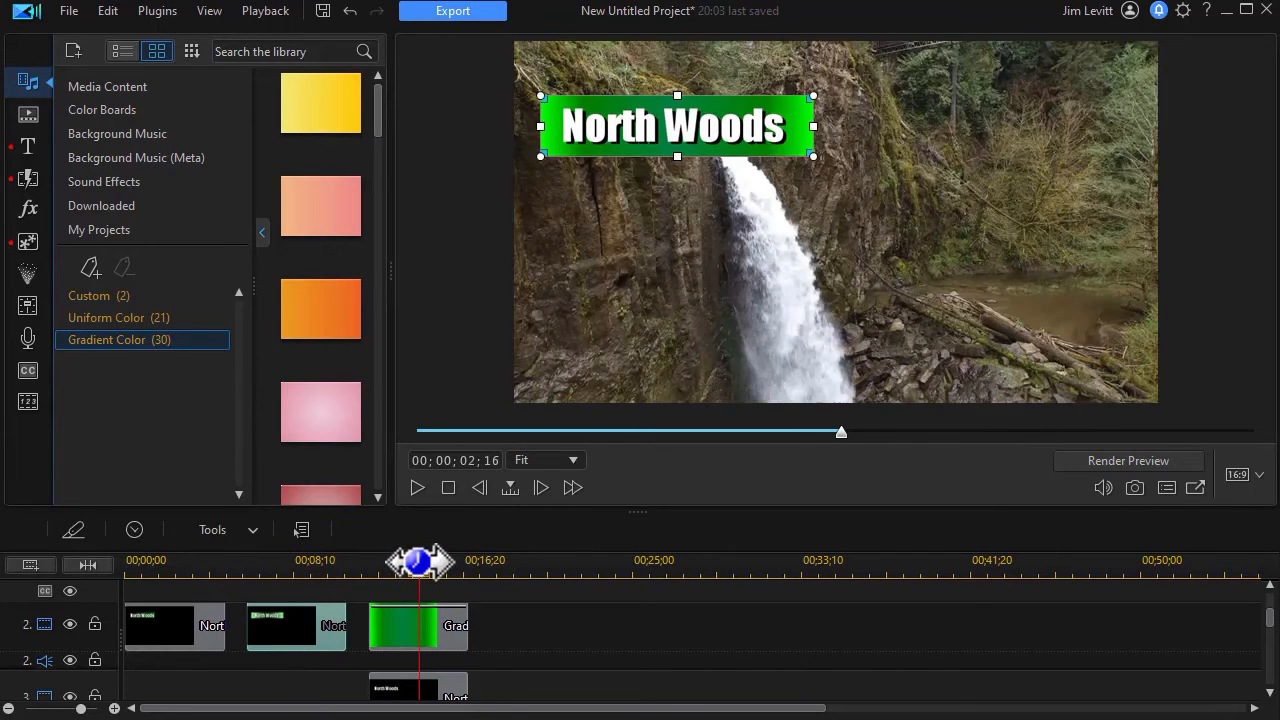
pyautogui.moveTo(419, 563); pyautogui.dragTo(172, 566)
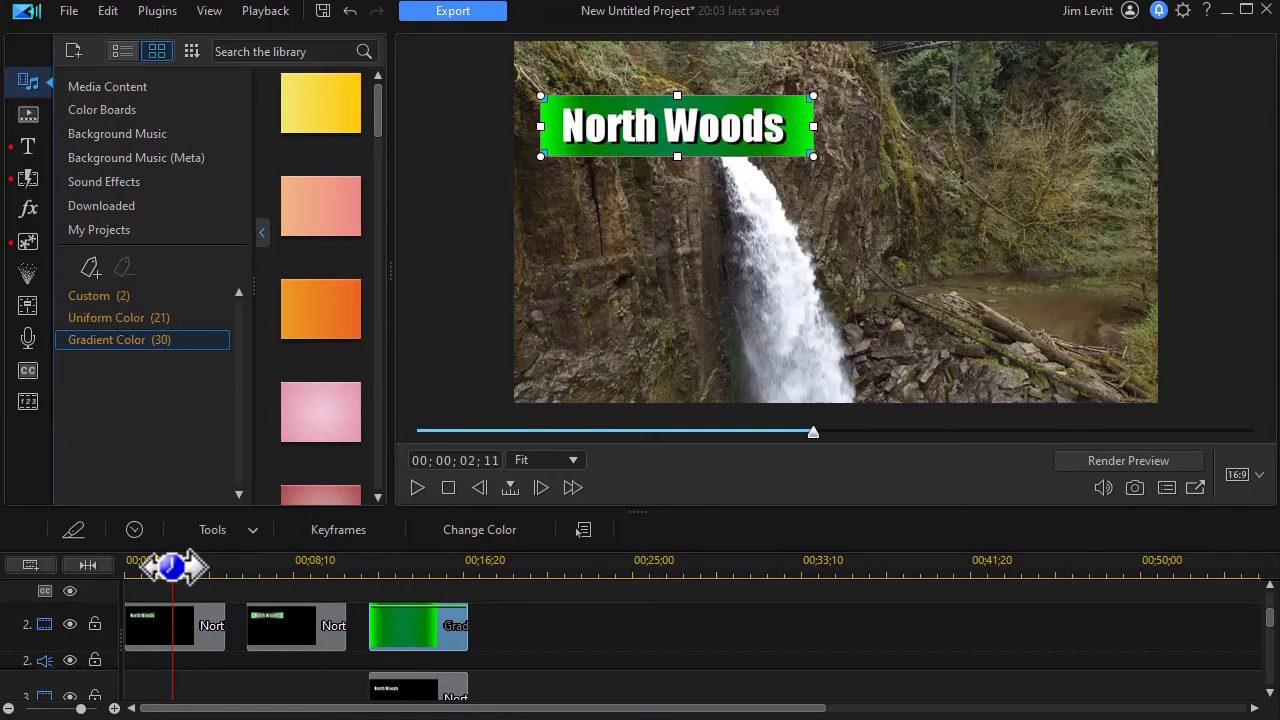